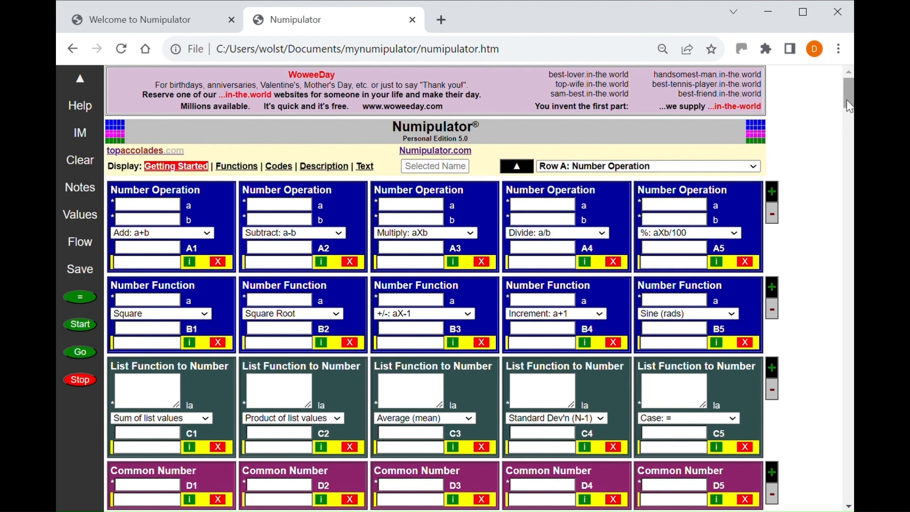
drag(847, 99, 843, 322)
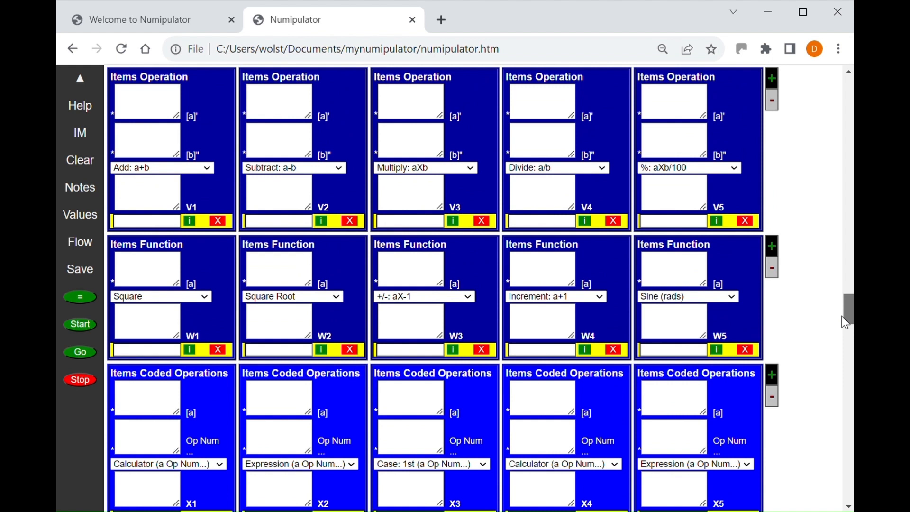
drag(843, 318, 844, 317)
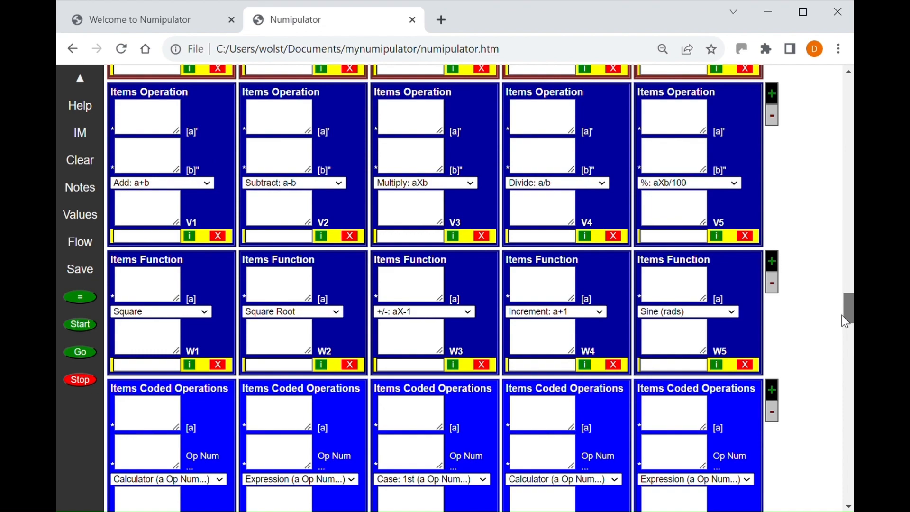
drag(846, 321, 831, 105)
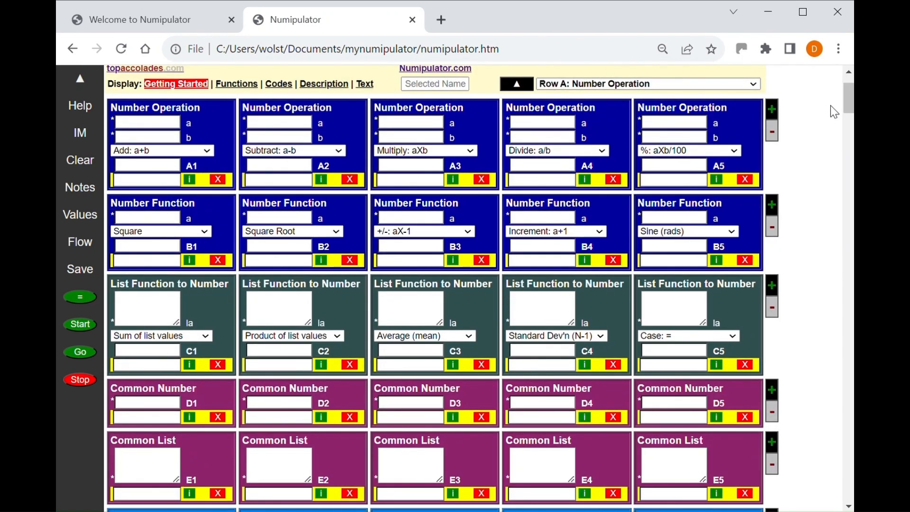
Enter 23 and 46 as inputs a and b of the A1 Add operation and calculate the result
click(150, 220)
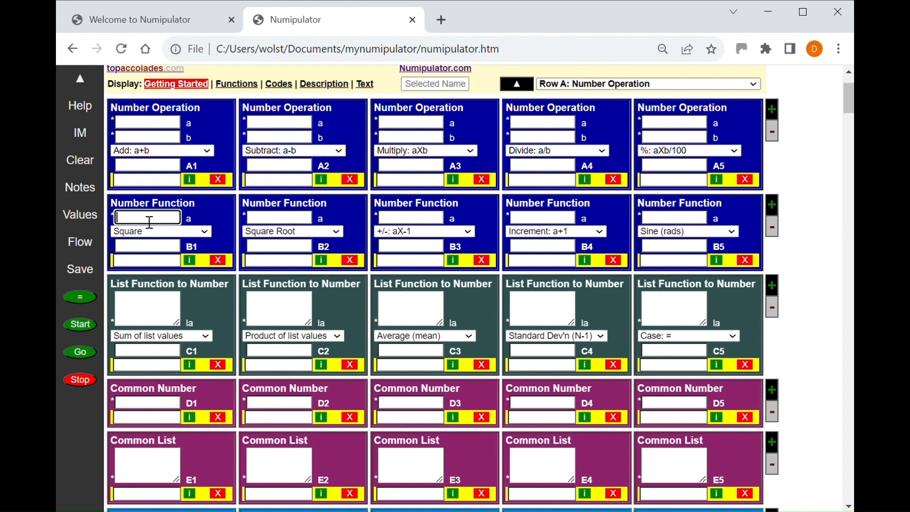
click(144, 127)
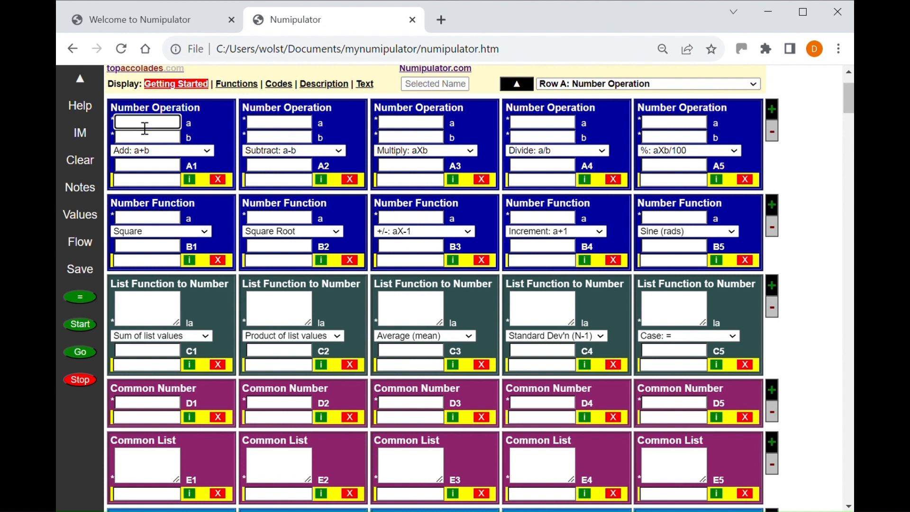
text(23)
click(142, 137)
text(46)
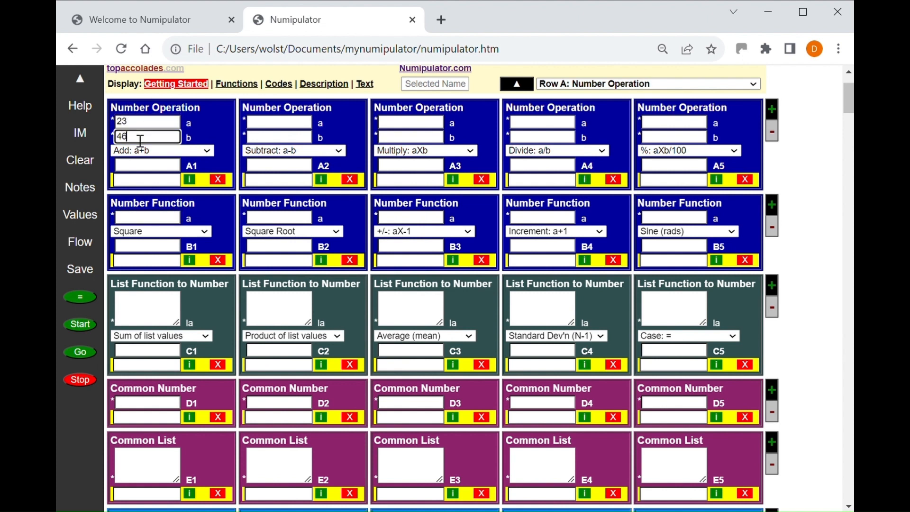
click(77, 297)
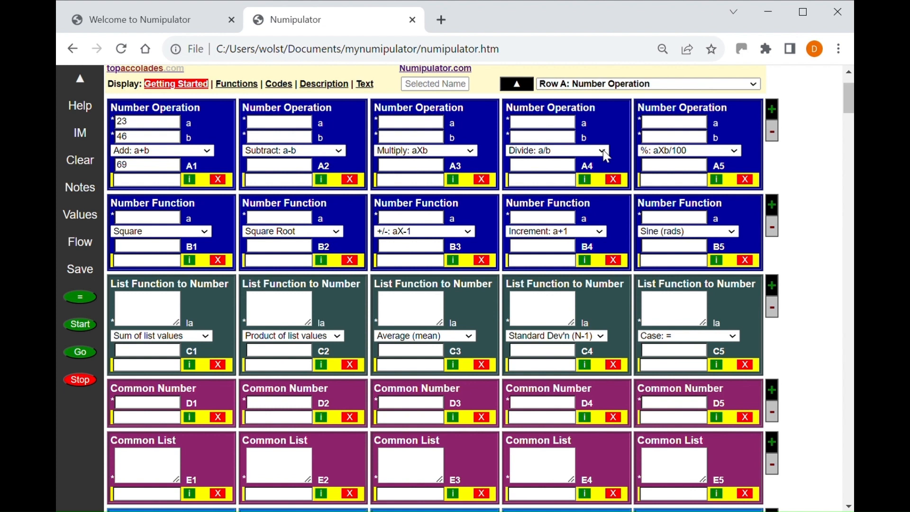
Set the A4 operation to Random int a->b with inputs 3 and 10, and calculate it
click(578, 302)
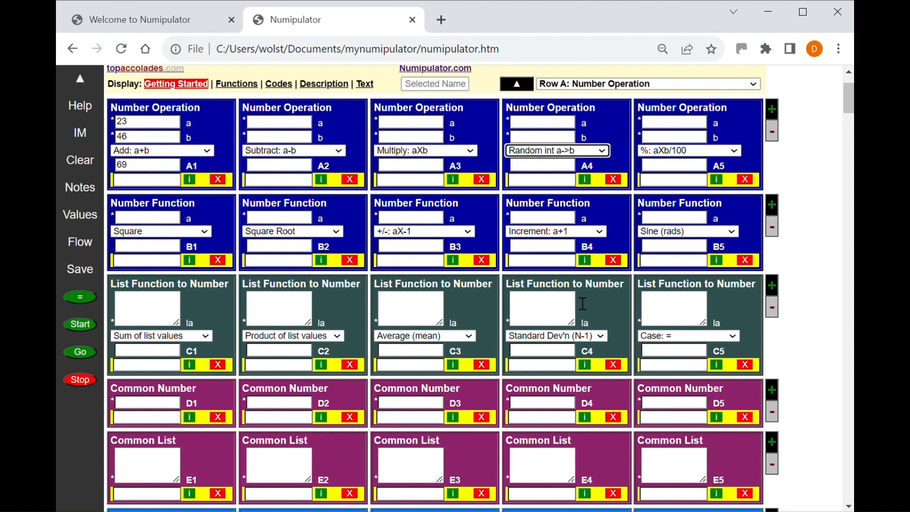
click(558, 130)
text(3)
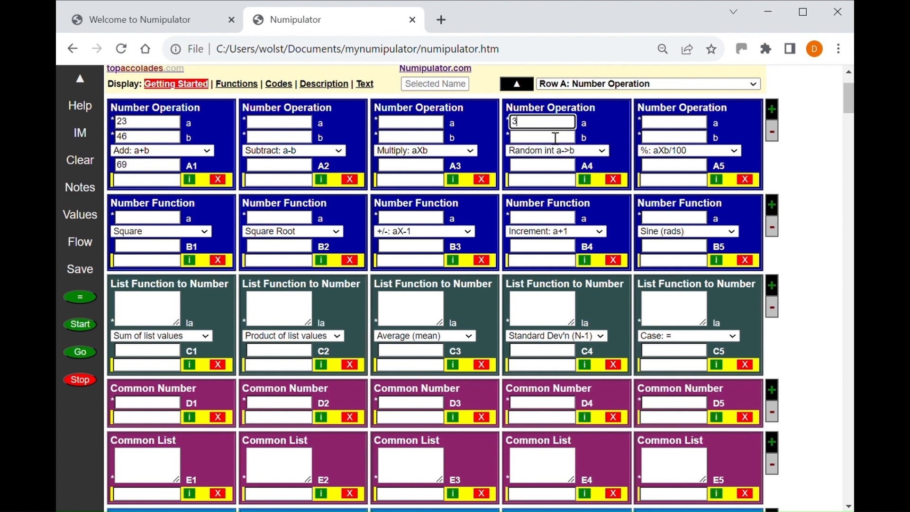
click(554, 141)
text(10)
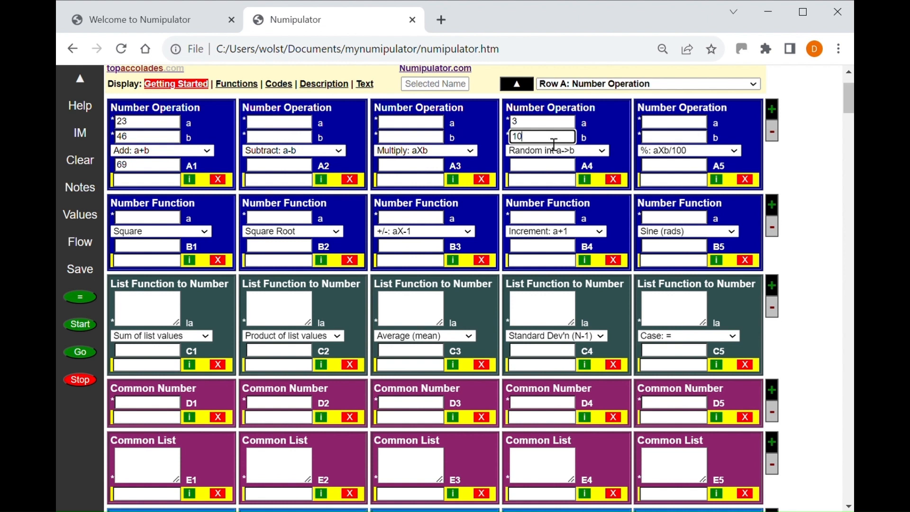
click(78, 297)
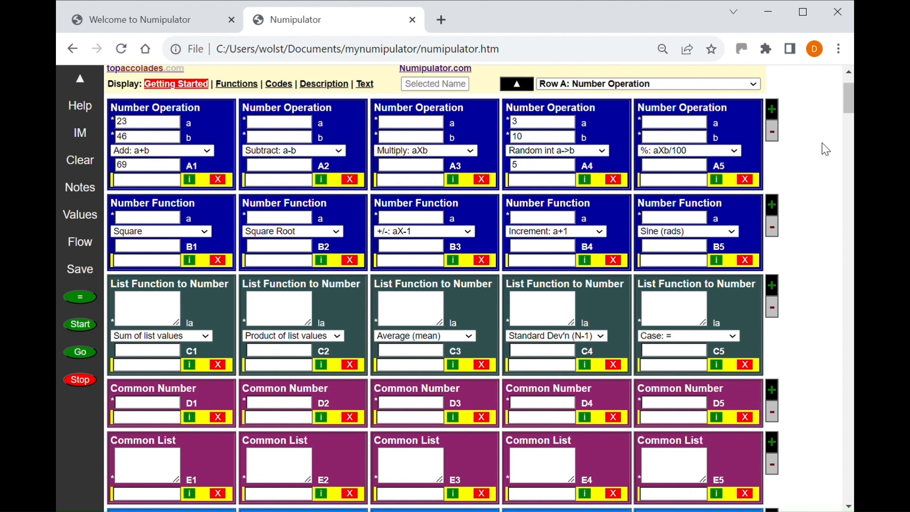
Read the help descriptions of the number operations and number functions, and close the Information Zone
click(566, 113)
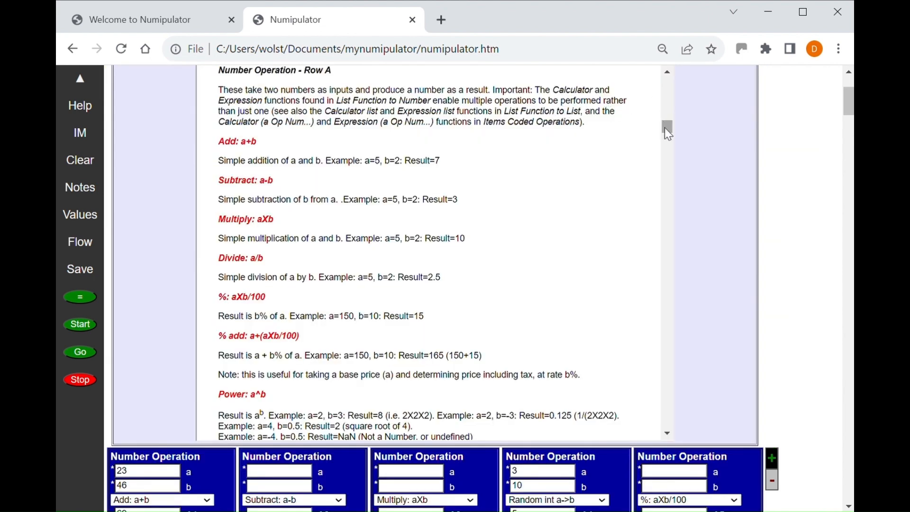
drag(665, 128, 668, 143)
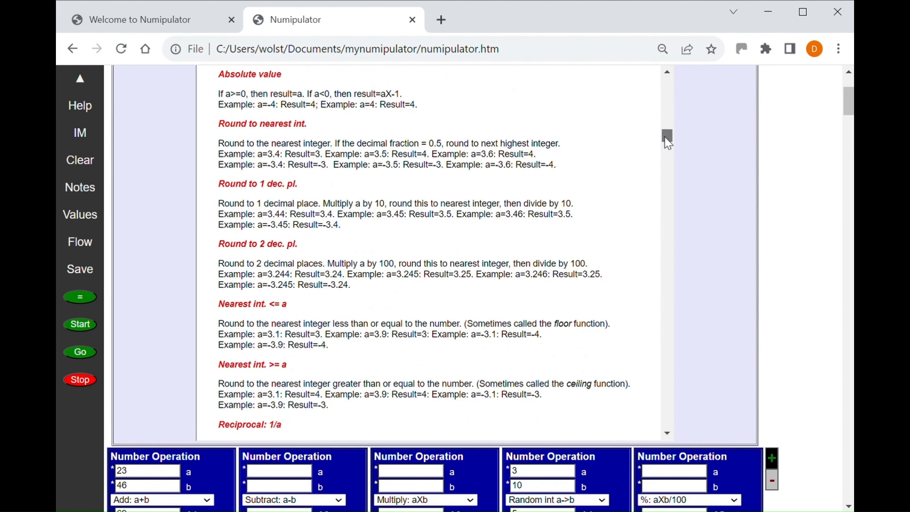
drag(668, 143, 668, 144)
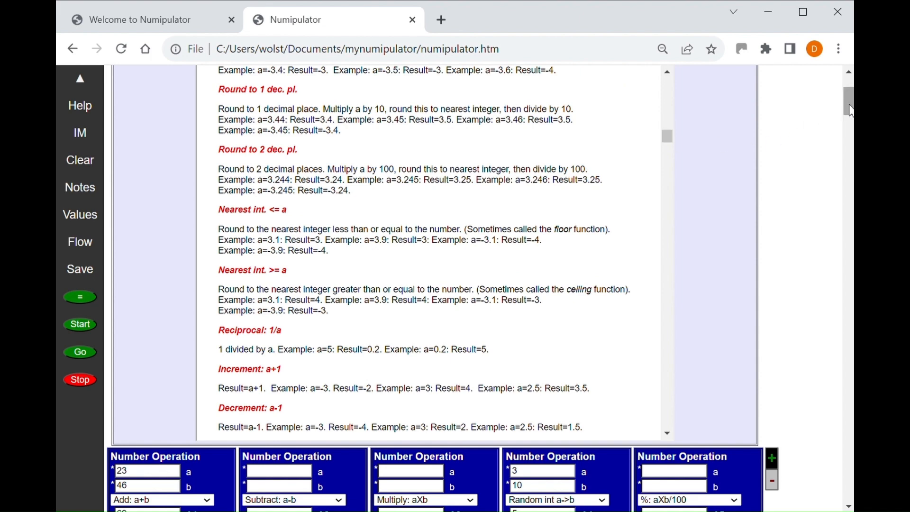
drag(851, 110, 851, 105)
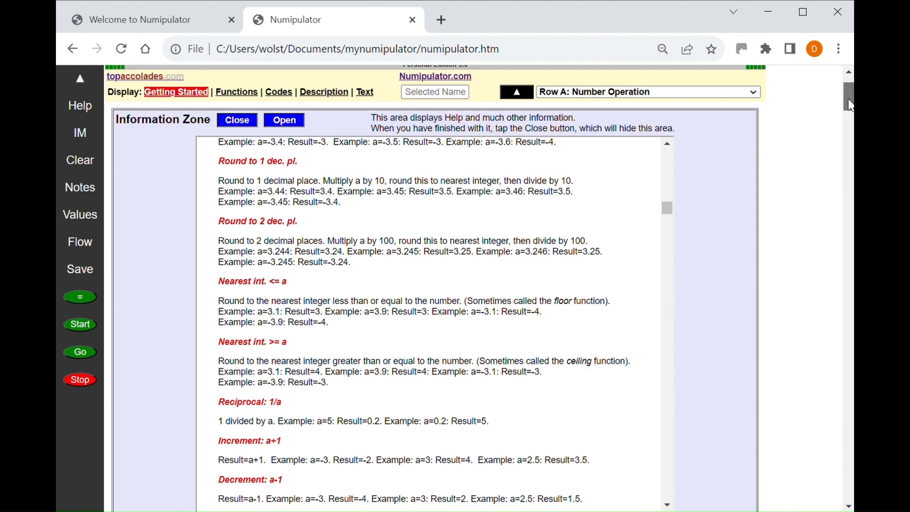
click(237, 120)
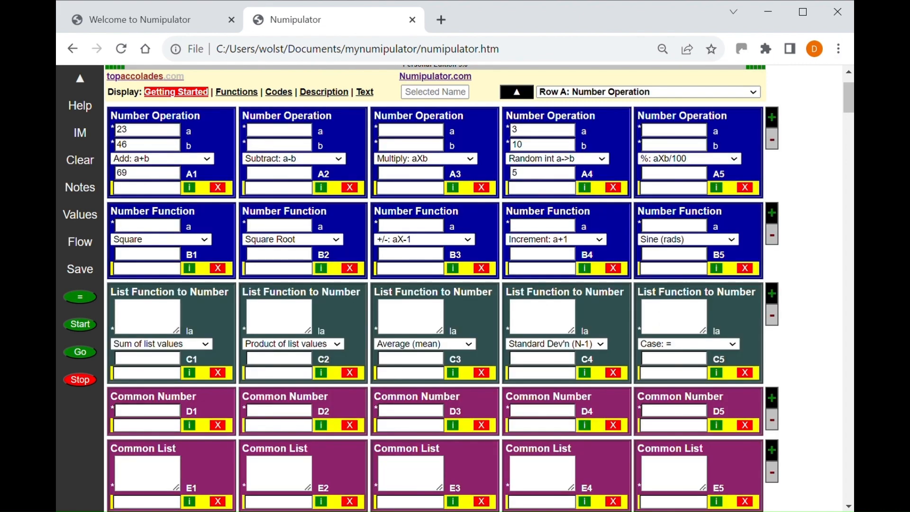
Display the list of all operations and functions, and close it after viewing
scroll(427, 285, up, 2)
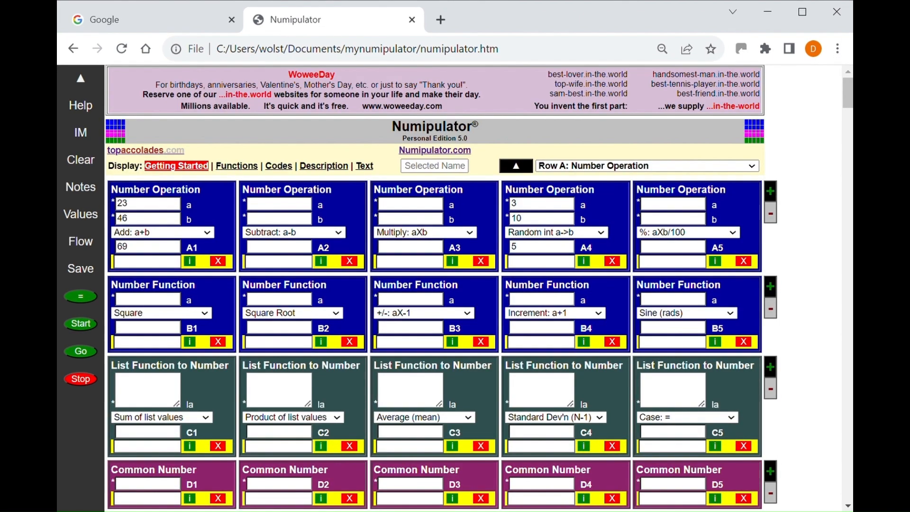
click(237, 166)
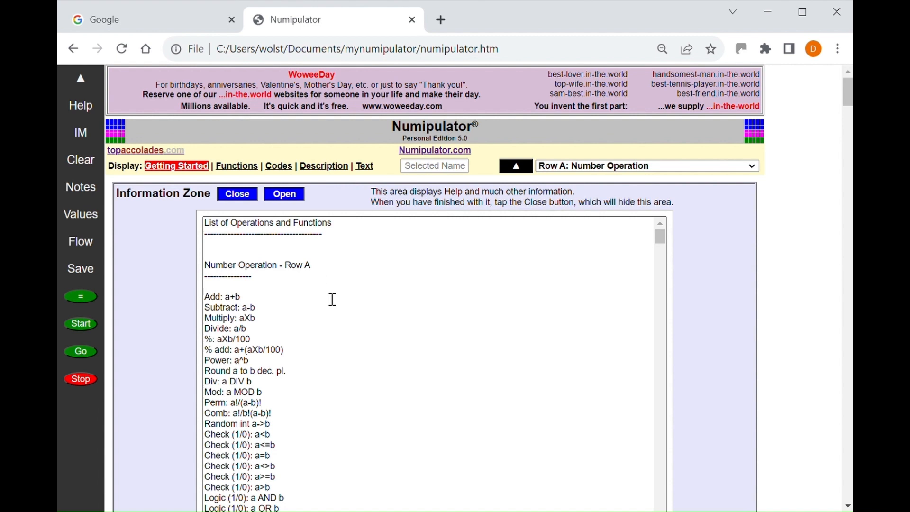
click(238, 196)
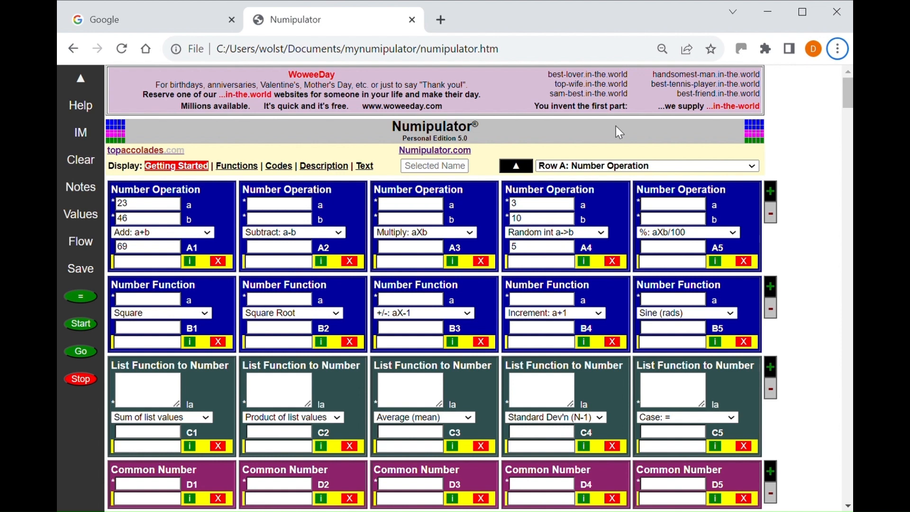
Enter A1 and 2 as the inputs of the A3 Multiply operation and calculate the result
click(403, 209)
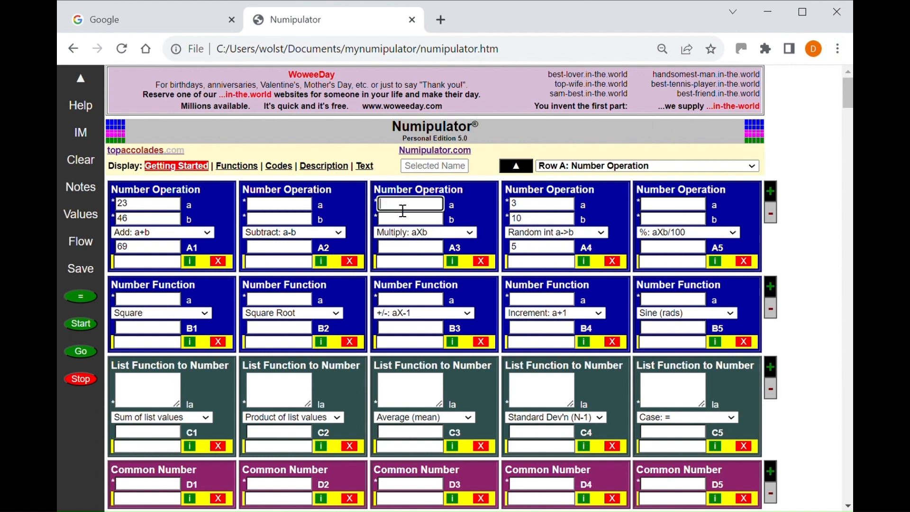
text(A1)
key(Tab)
text(2)
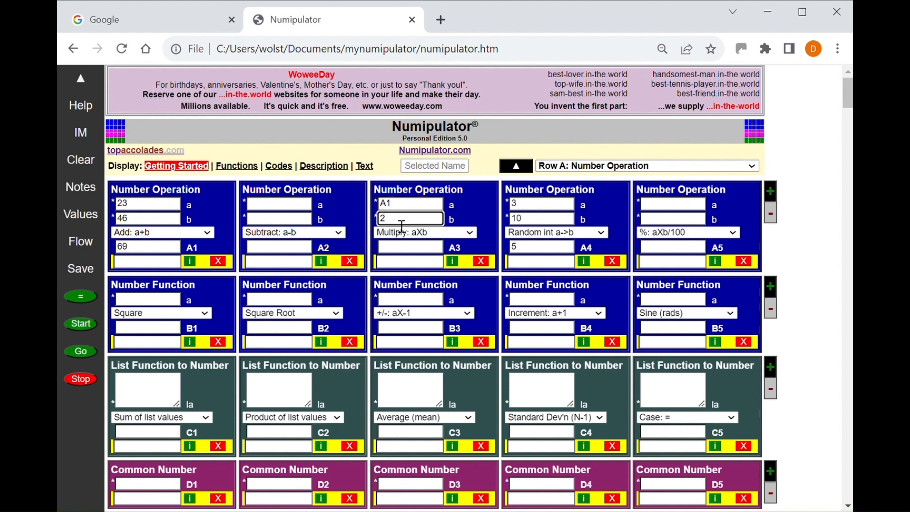
click(82, 297)
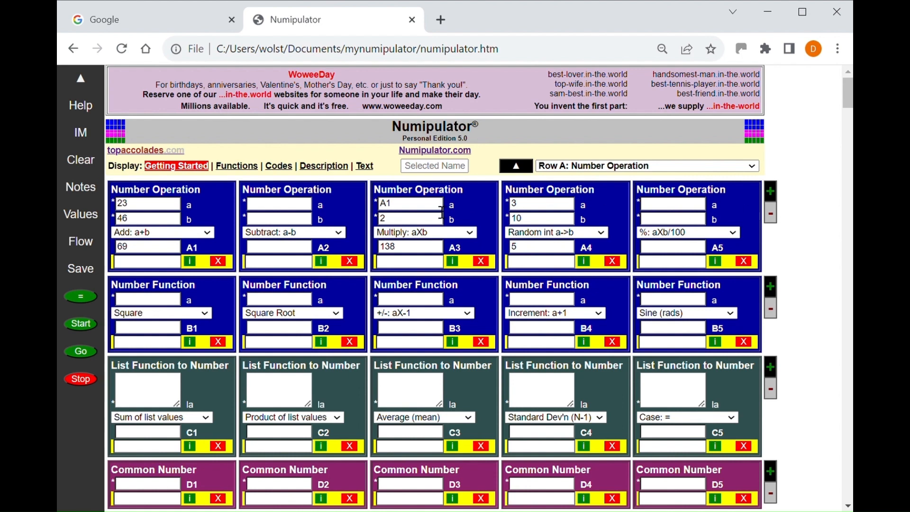
Enter A1 and 30 as inputs a and b of the A2 Subtract operation
click(278, 209)
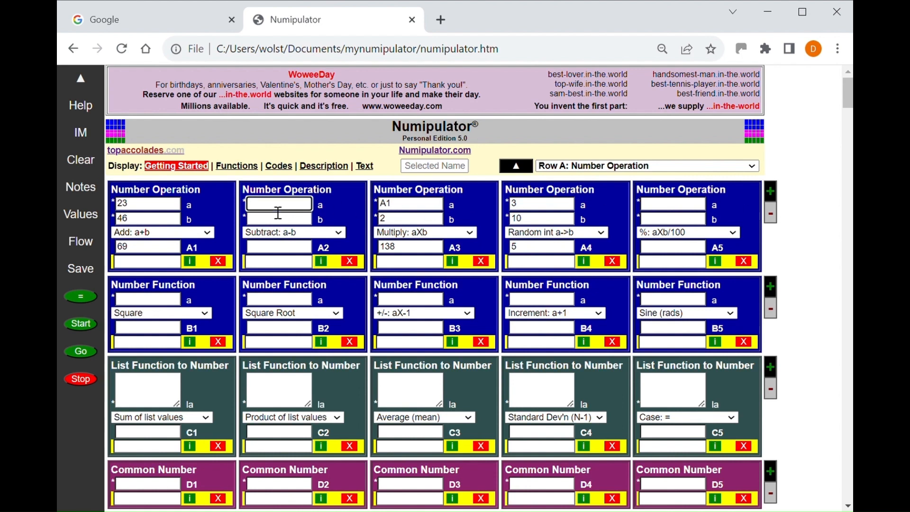
text(A1)
click(275, 226)
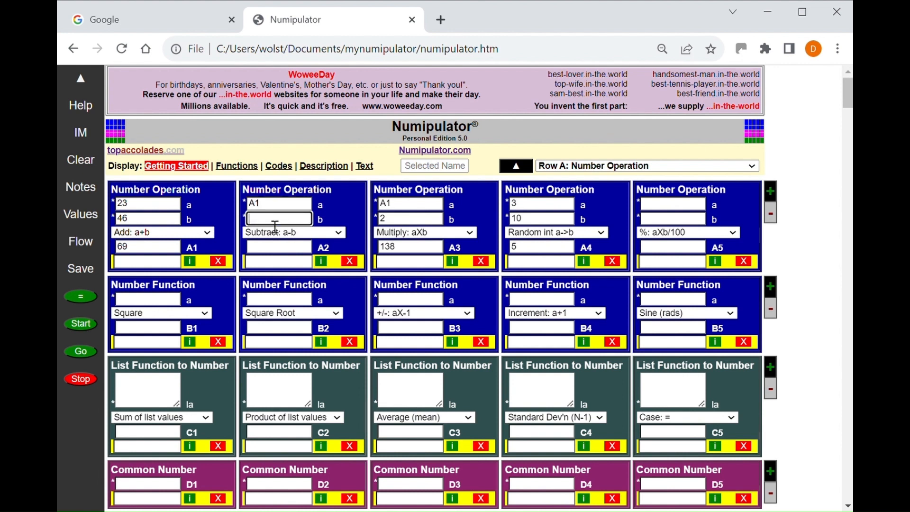
text(30)
Set the A5 operation to Multiply: aXb with inputs A2 and A4, and calculate all results
click(734, 234)
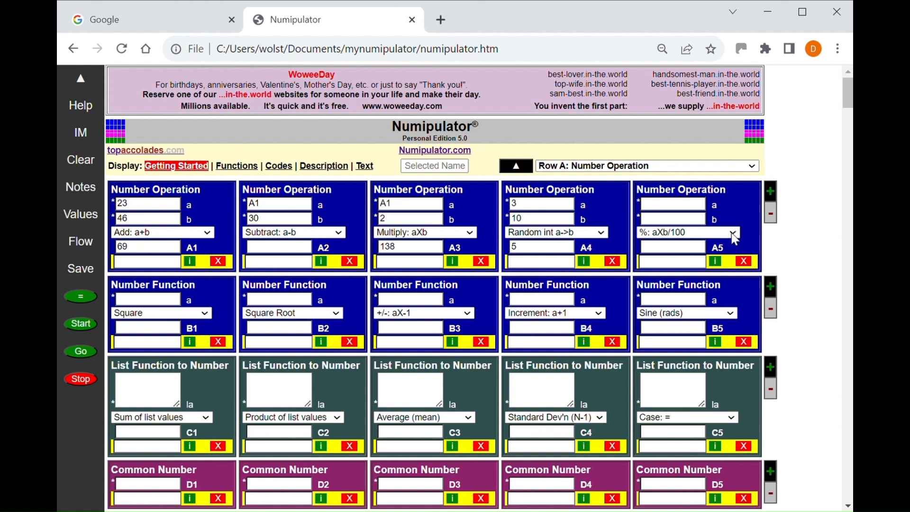
click(691, 278)
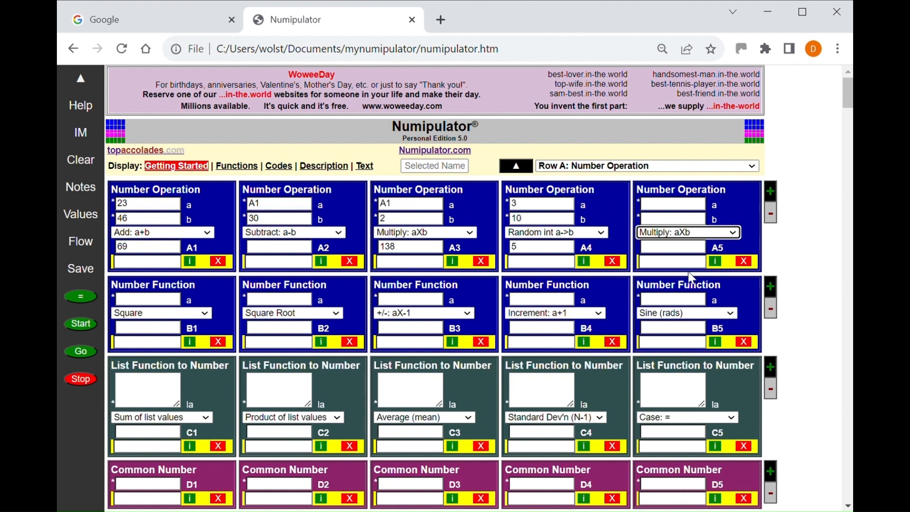
click(671, 211)
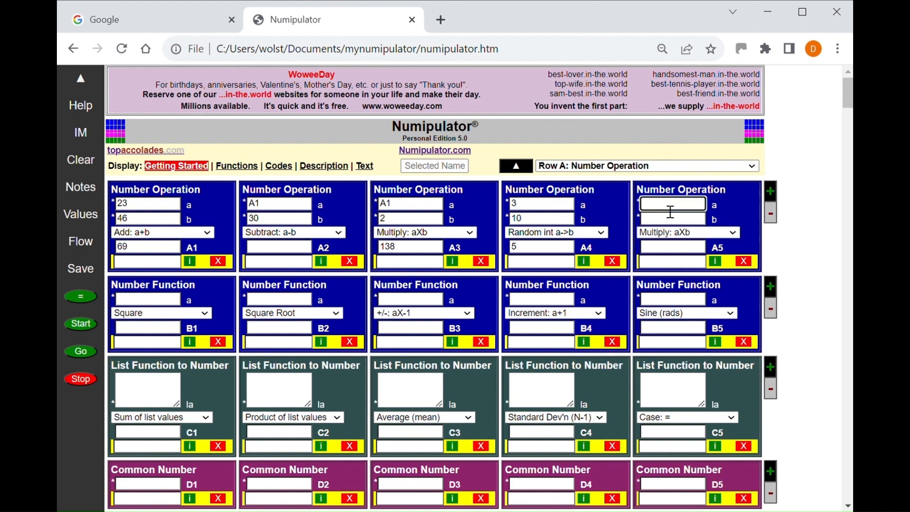
text(A2A)
key(BackSpace)
key(Tab)
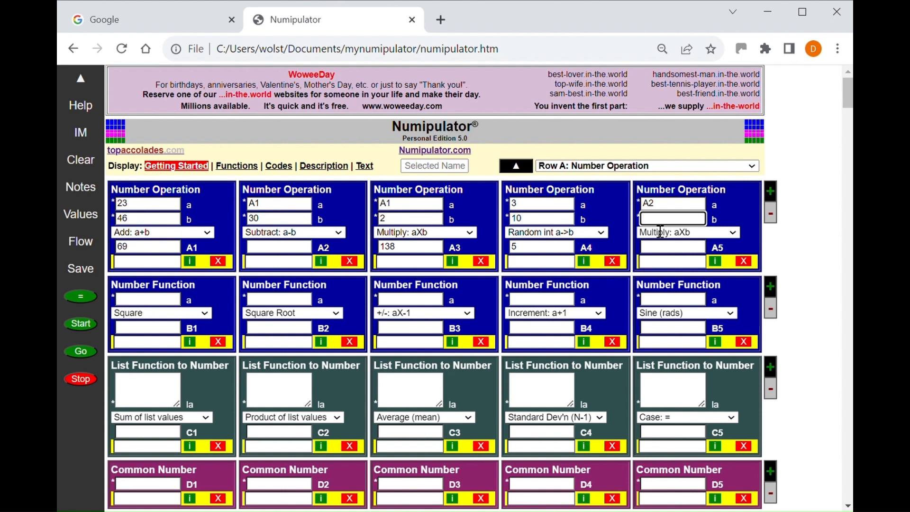
text(A4)
click(82, 298)
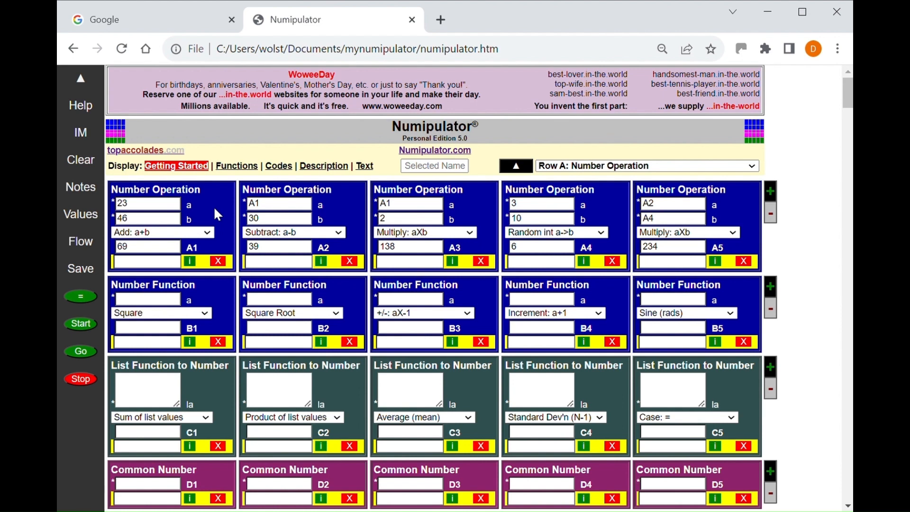
Add a second Number Operation row and enter A5 and A3 as inputs a and b of A6
click(771, 192)
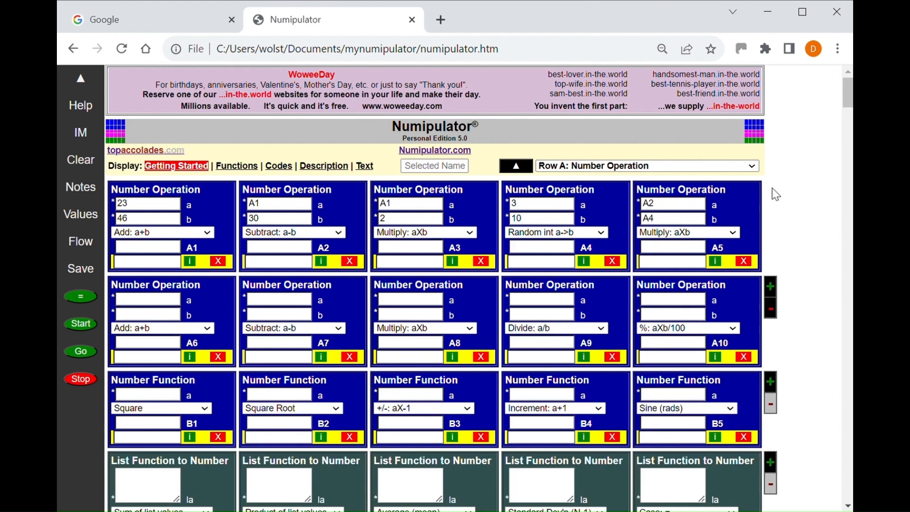
click(150, 306)
text(A5)
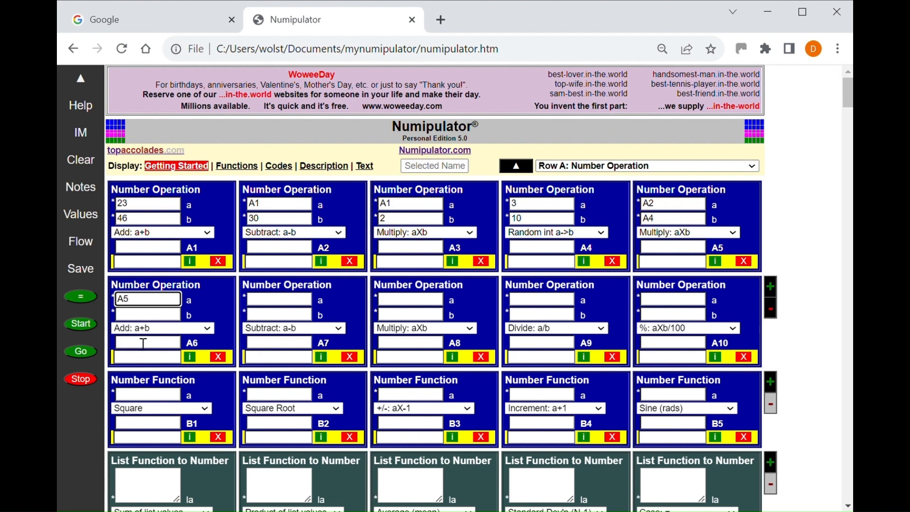
click(136, 322)
text(A3)
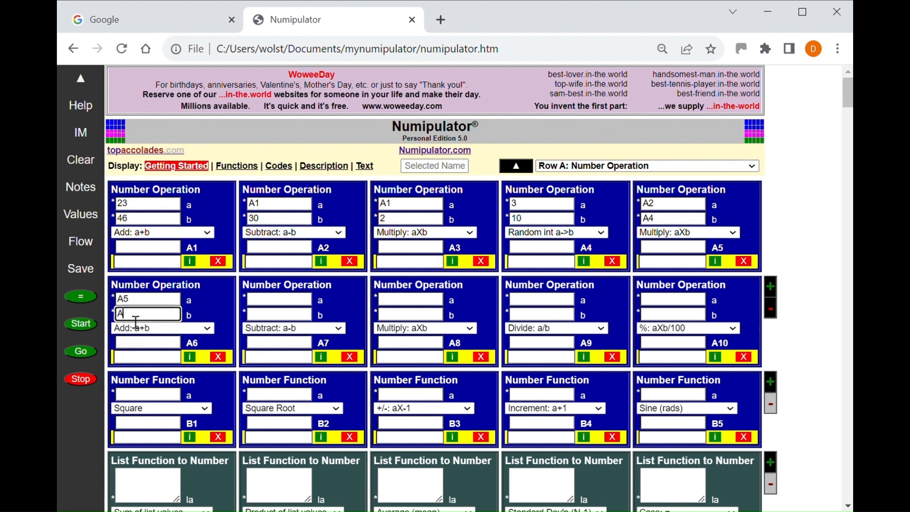
Set the A6 operation to Check (1/0): a<b and calculate all results
click(207, 329)
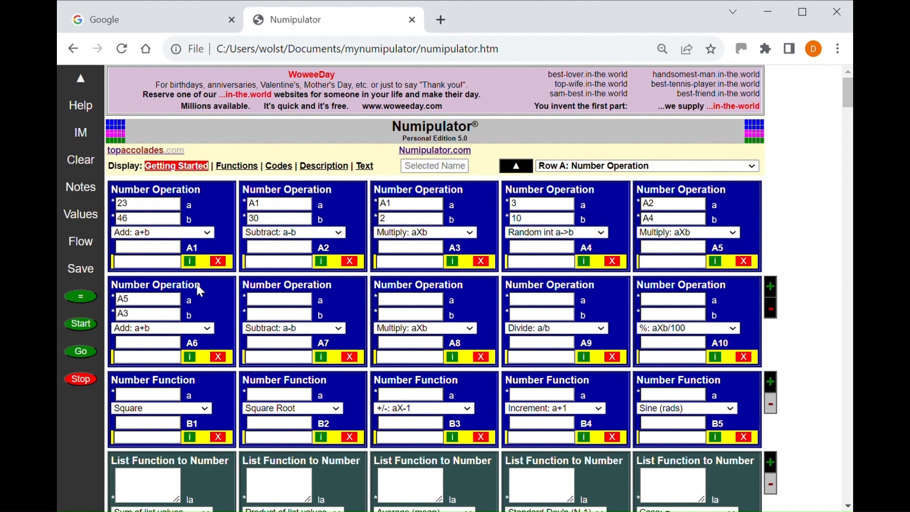
click(182, 256)
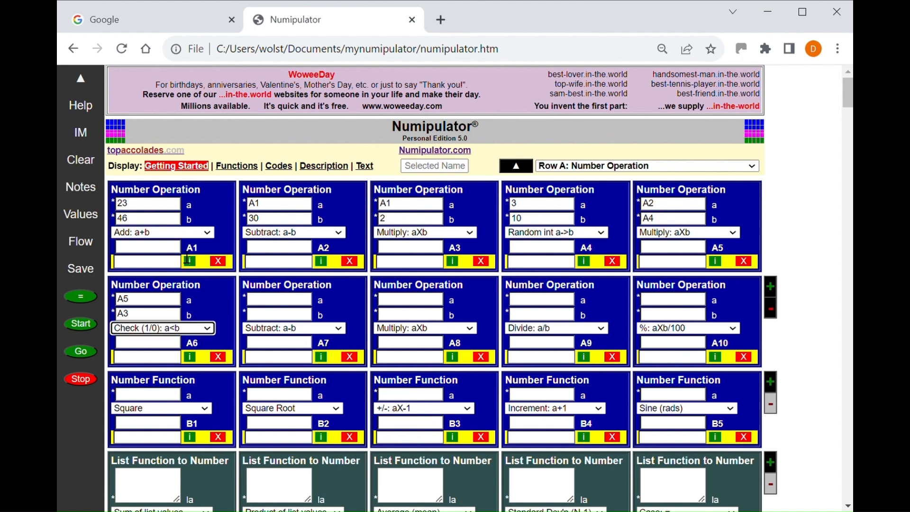
click(81, 297)
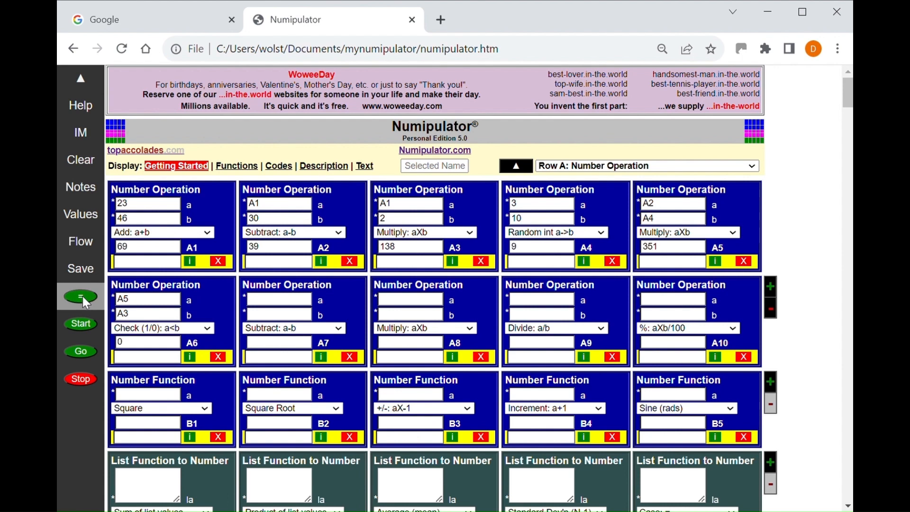
Recalculate all results and browse the list of available operations and functions, closing the list when finished
click(82, 298)
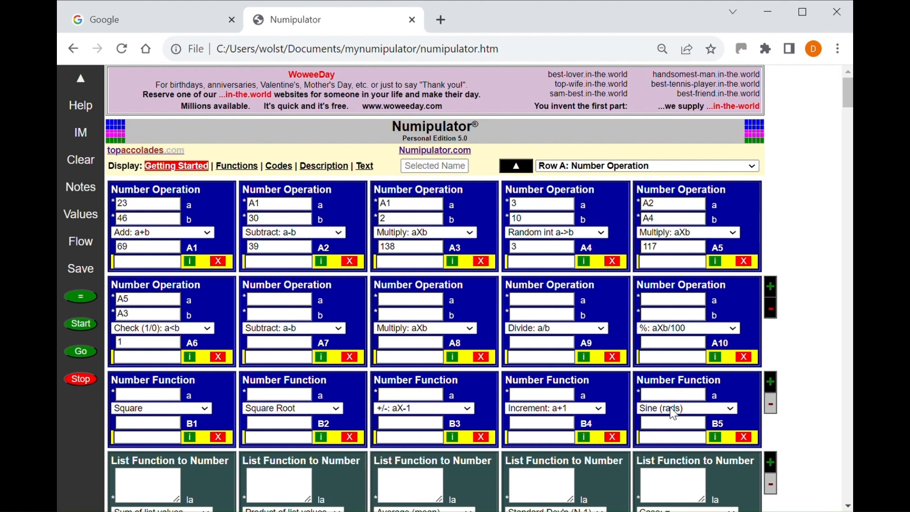
click(244, 167)
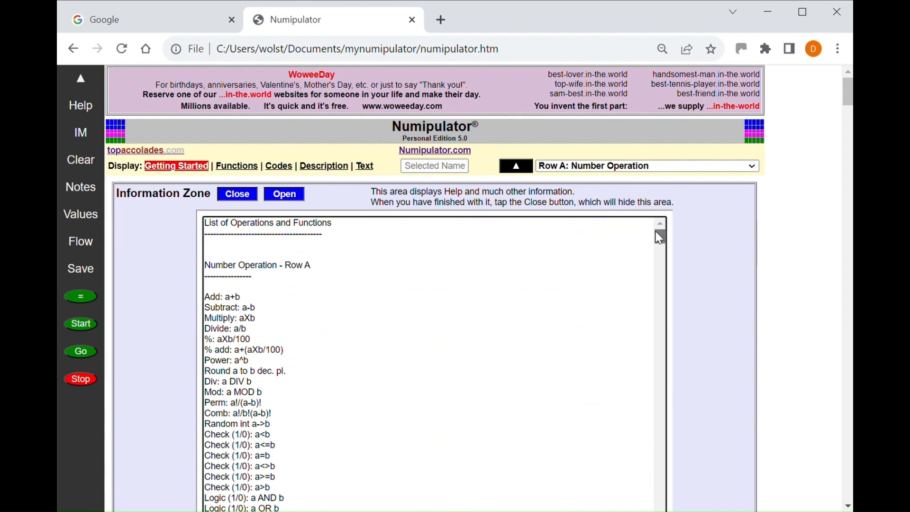
drag(661, 237, 662, 261)
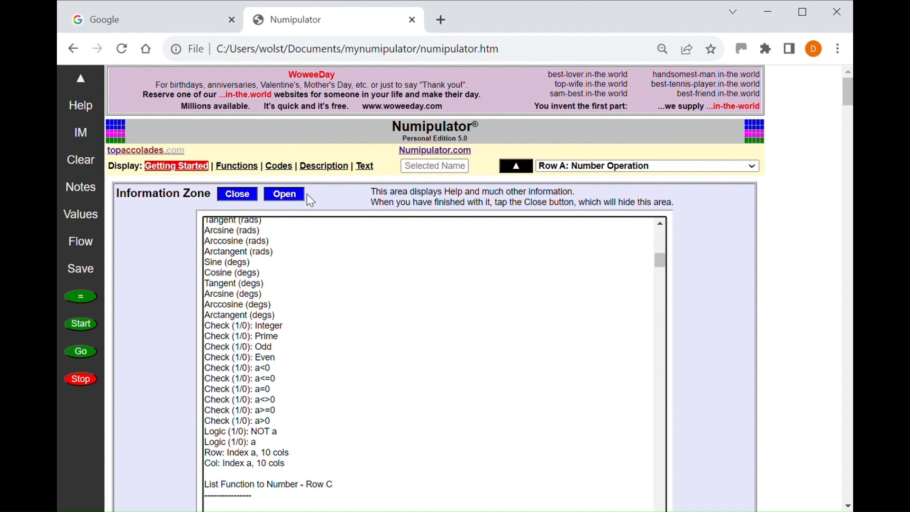
click(243, 201)
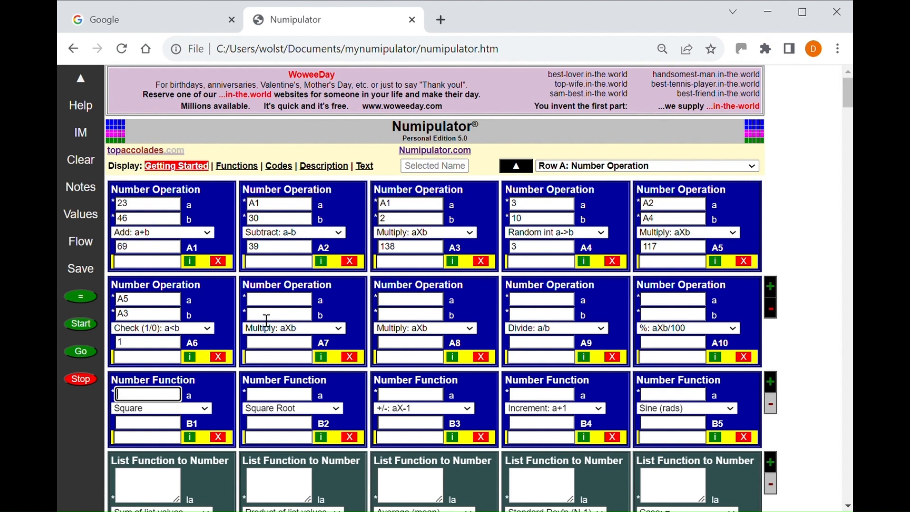
Set up A7 to multiply pi by B1, enter 4 as the input of the B1 Square function, and calculate all results
click(266, 304)
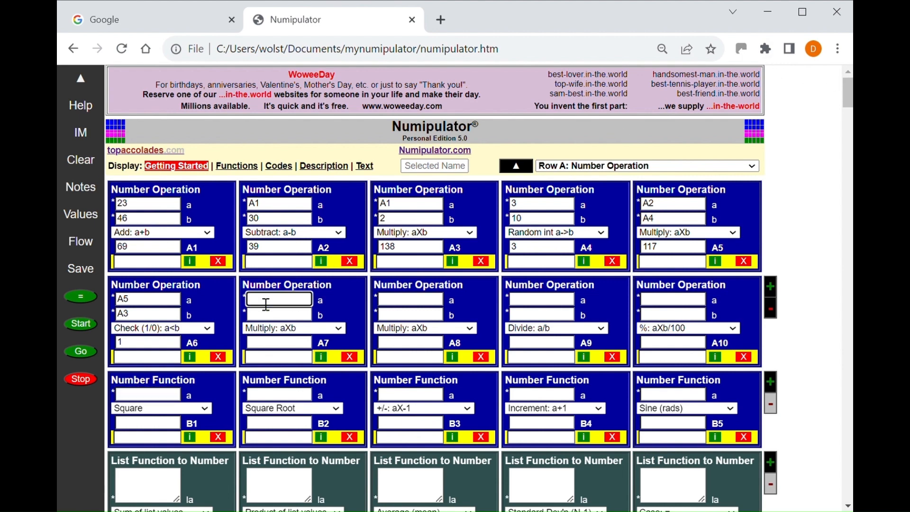
text(pi)
click(132, 396)
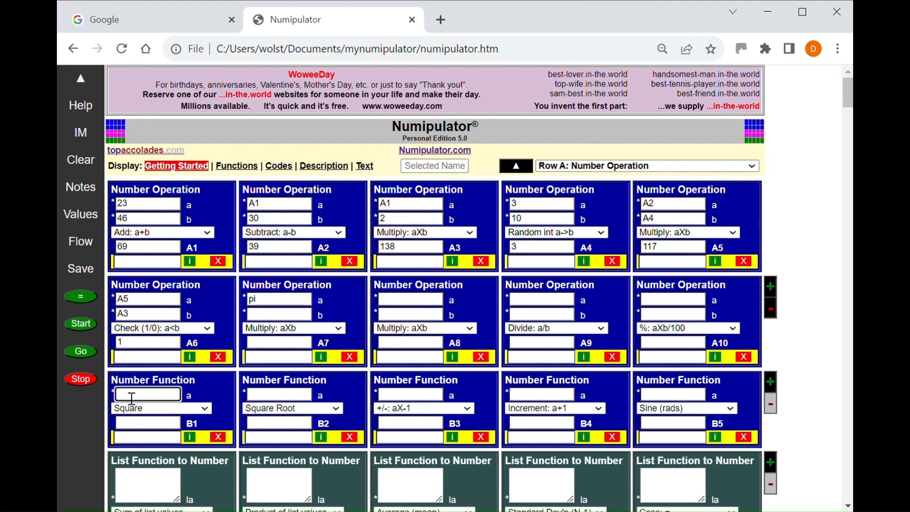
text(4)
click(275, 319)
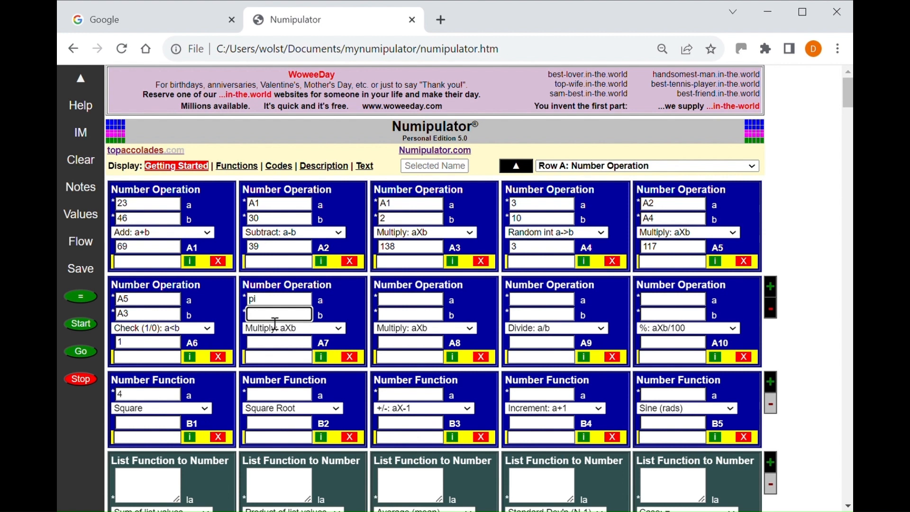
text(B1)
click(81, 297)
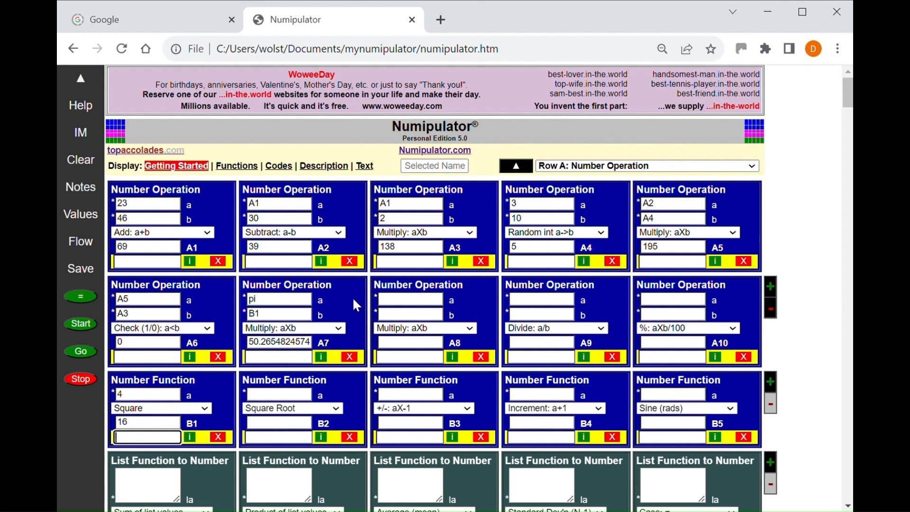
Name the B1 cell Radius and the A7 cell Area
click(266, 362)
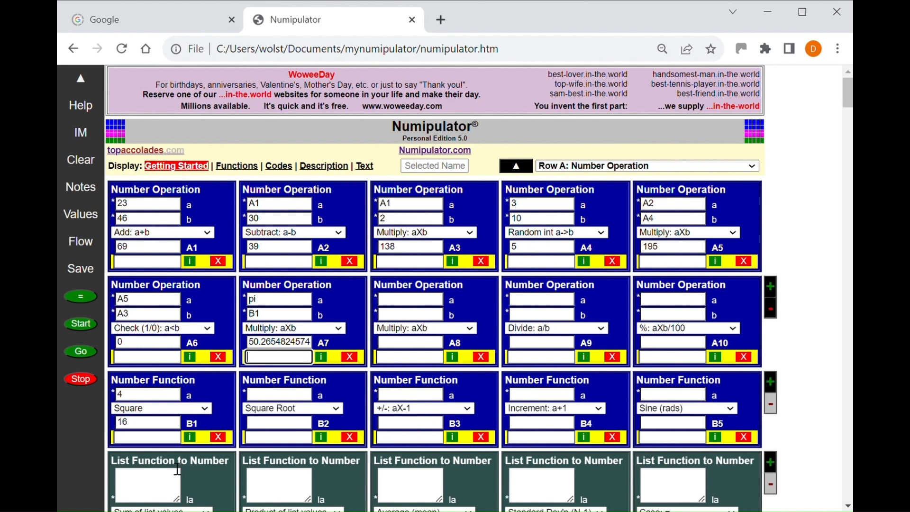
click(144, 438)
text(Rad)
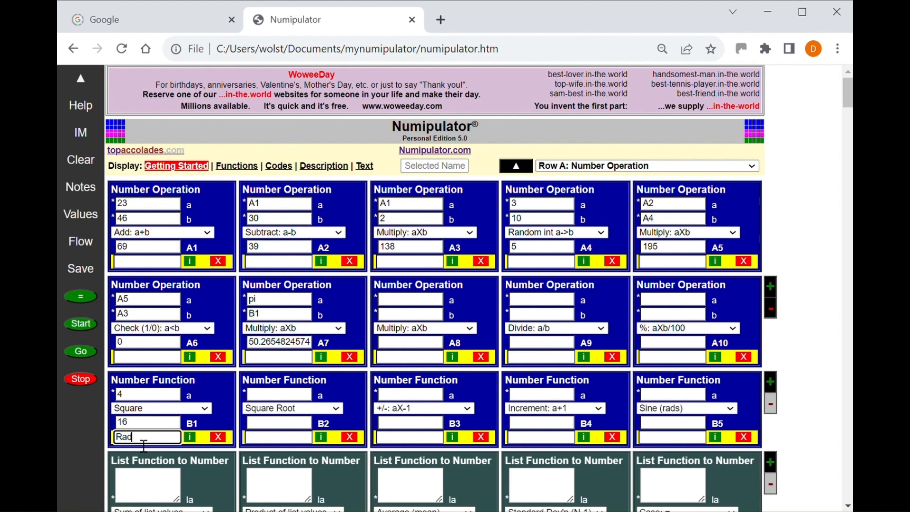
text(ius)
click(267, 361)
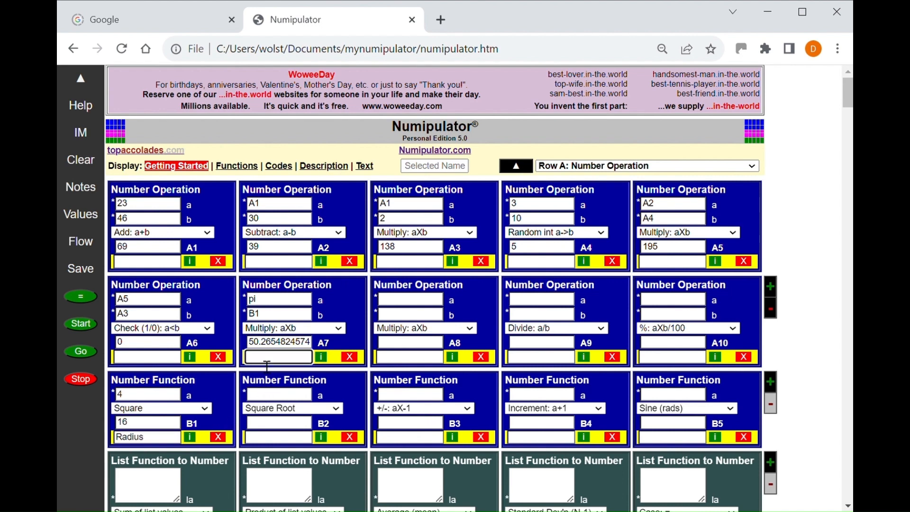
text(Area)
Inspect the dependency and evaluation information for the A7 Area cell, and close it
click(325, 360)
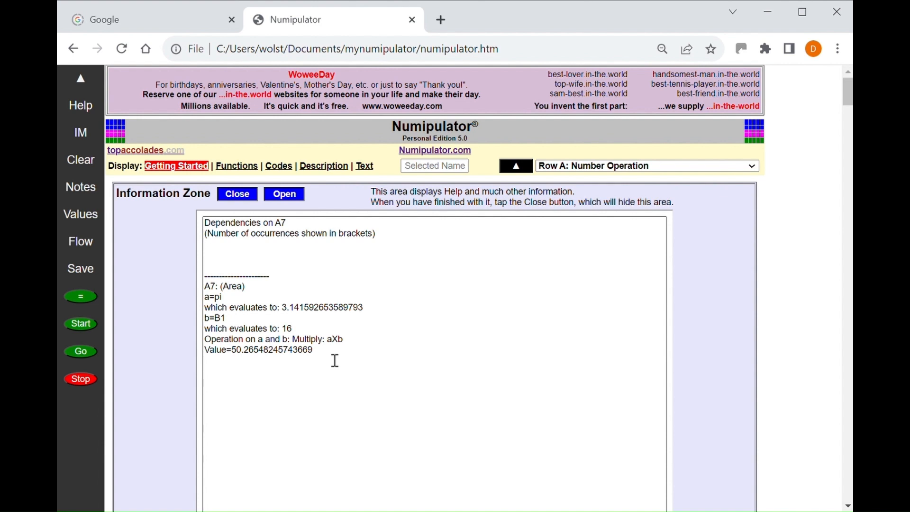
click(247, 201)
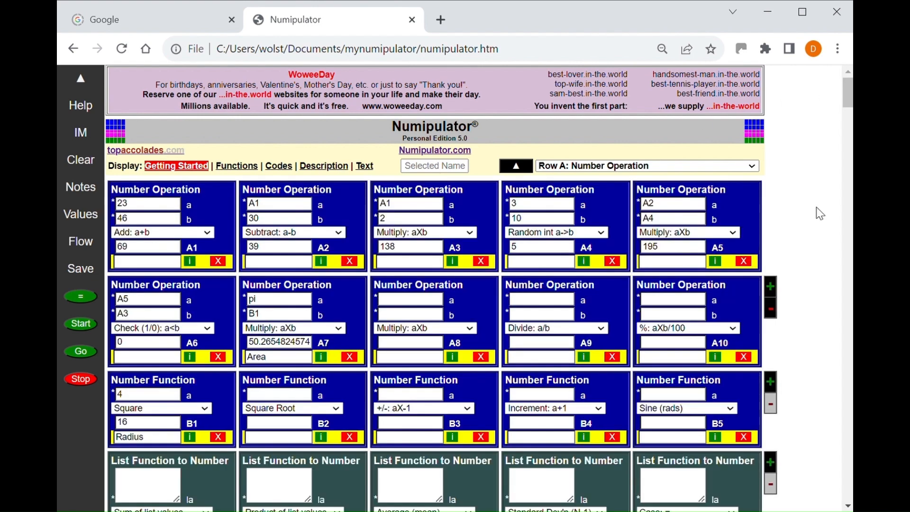
Review the values listing for all used cells, close it, and request the flow information
click(82, 214)
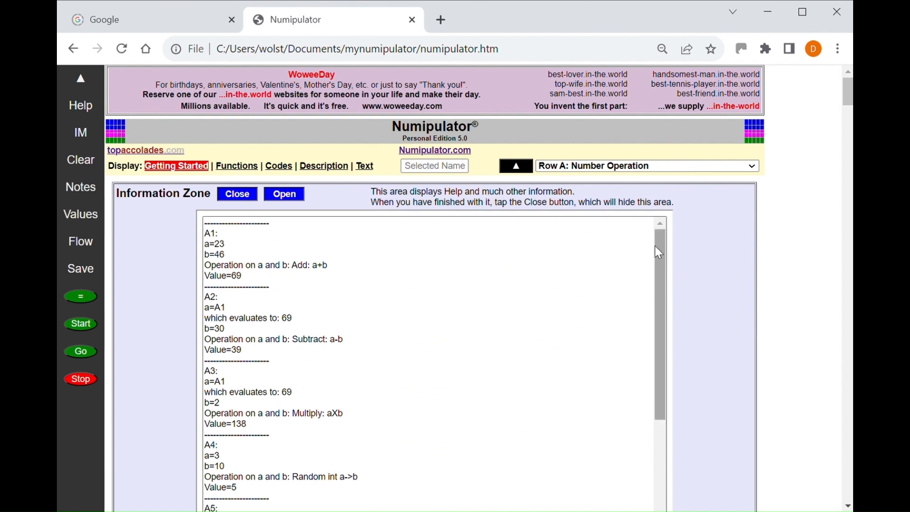
mouse_move(659, 249)
mouse_down()
mouse_move(663, 362)
mouse_move(663, 240)
mouse_up()
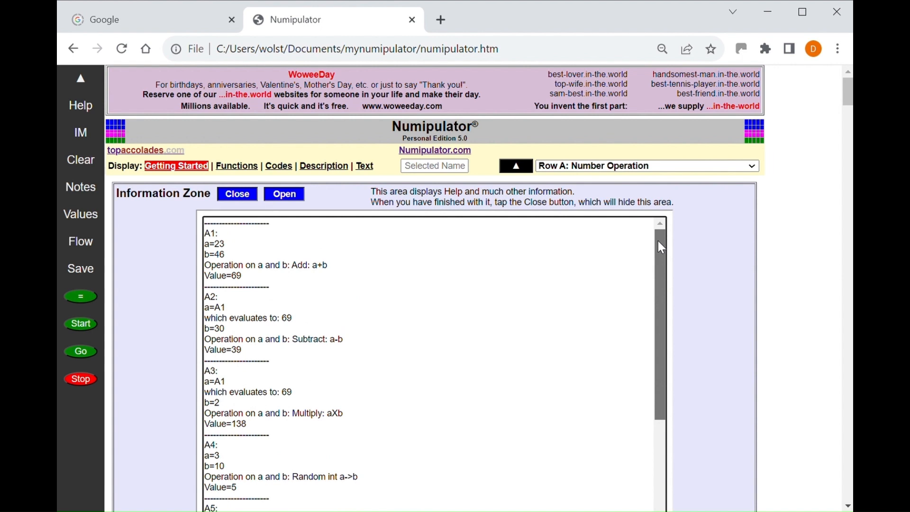
drag(658, 241, 661, 400)
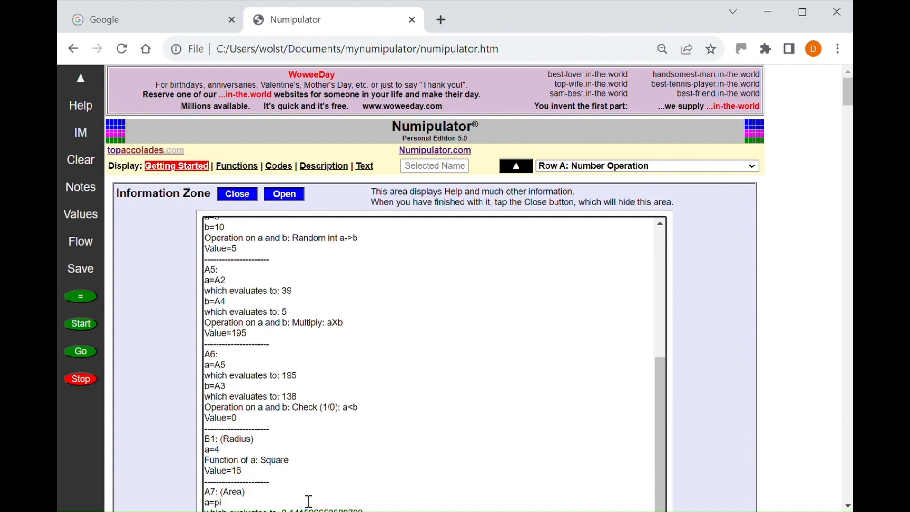
click(250, 197)
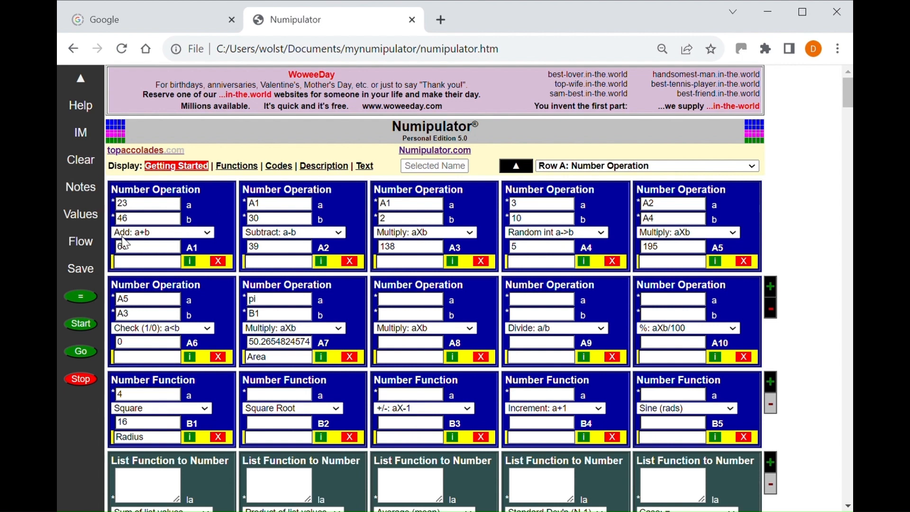
click(80, 242)
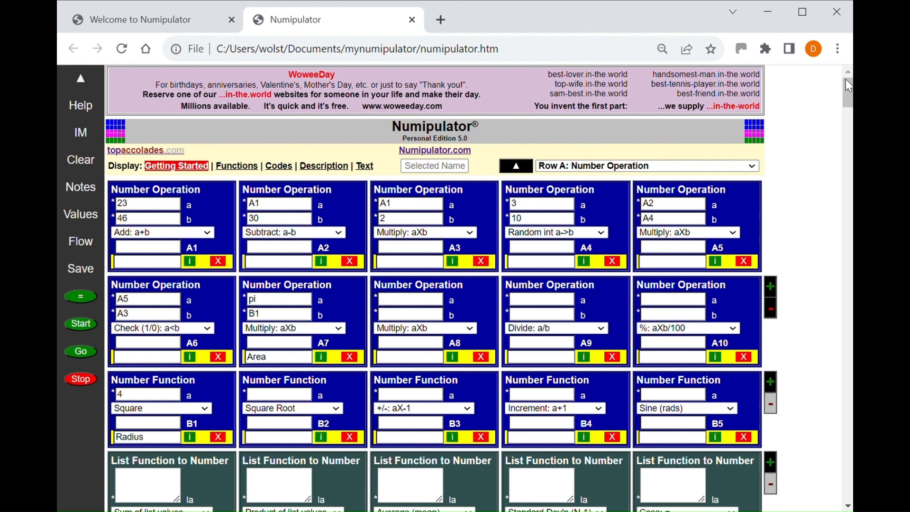
Clear all entered data from the page, confirming the deletion
scroll(849, 85, down, 2)
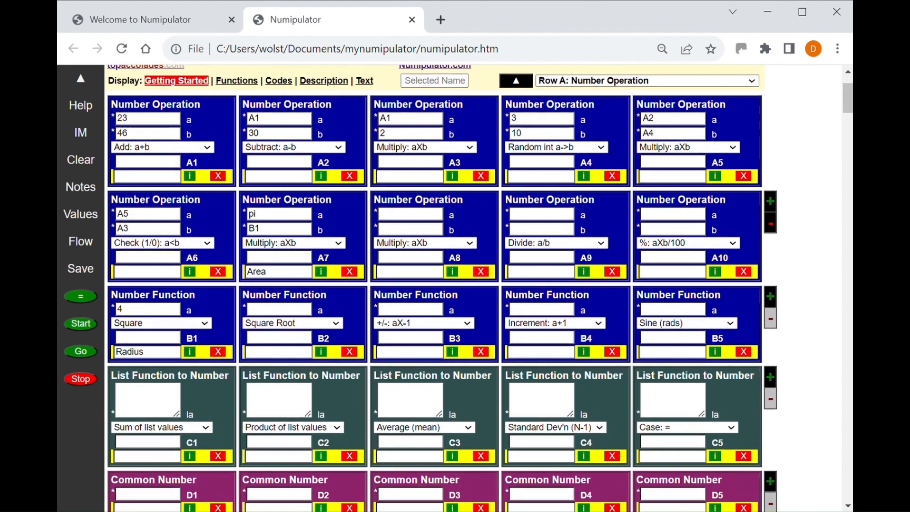
scroll(480, 287, down, 3)
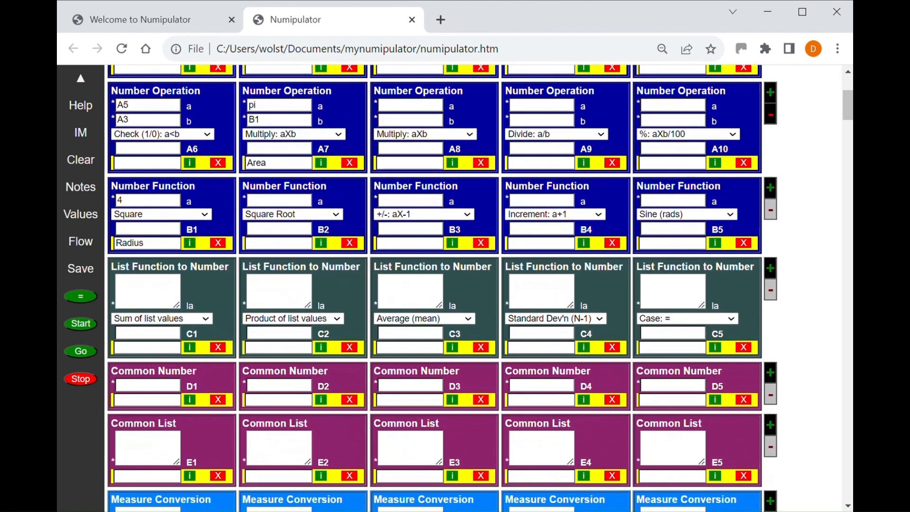
scroll(480, 287, down, 1)
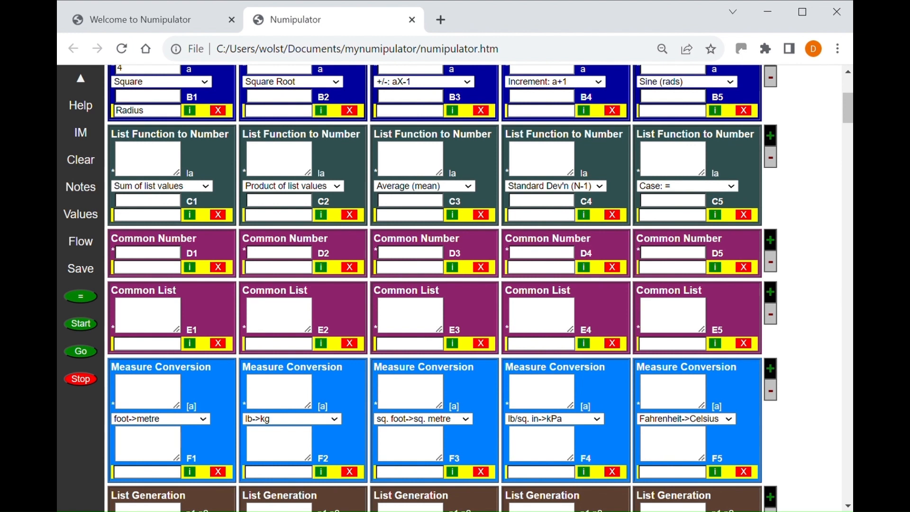
click(81, 161)
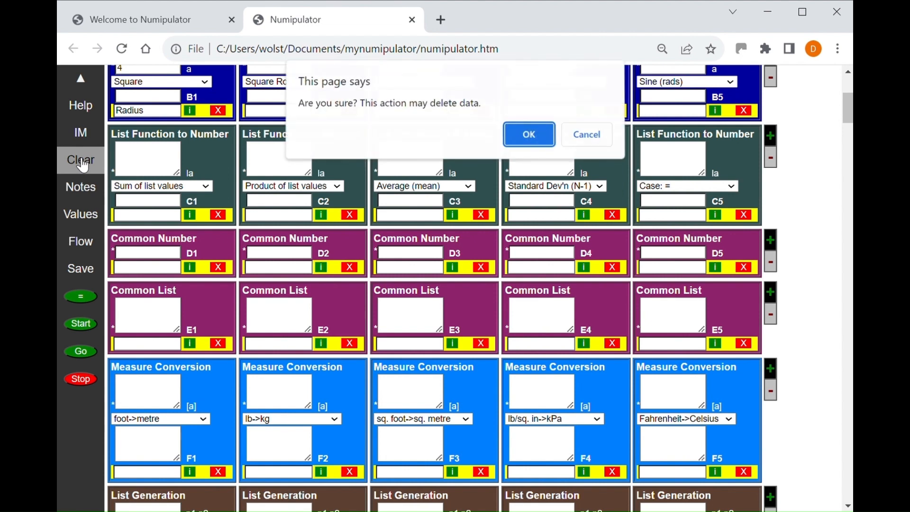
click(529, 138)
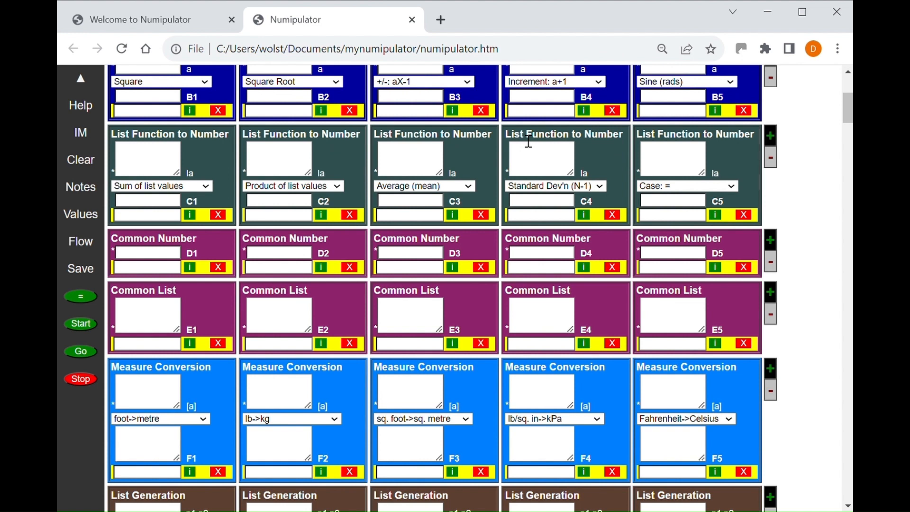
Enter 14 as common number D1 and list 10, 11 and 12 on separate lines in common list E1
click(148, 258)
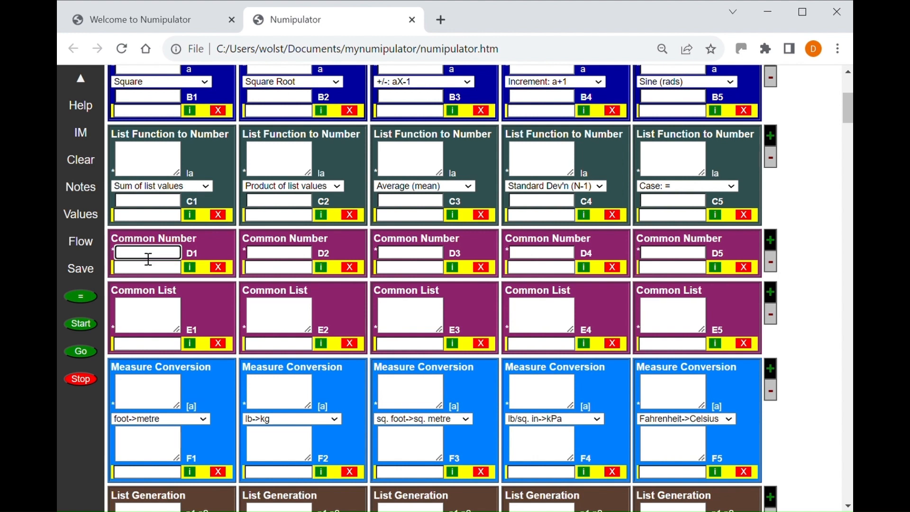
text(14)
click(135, 315)
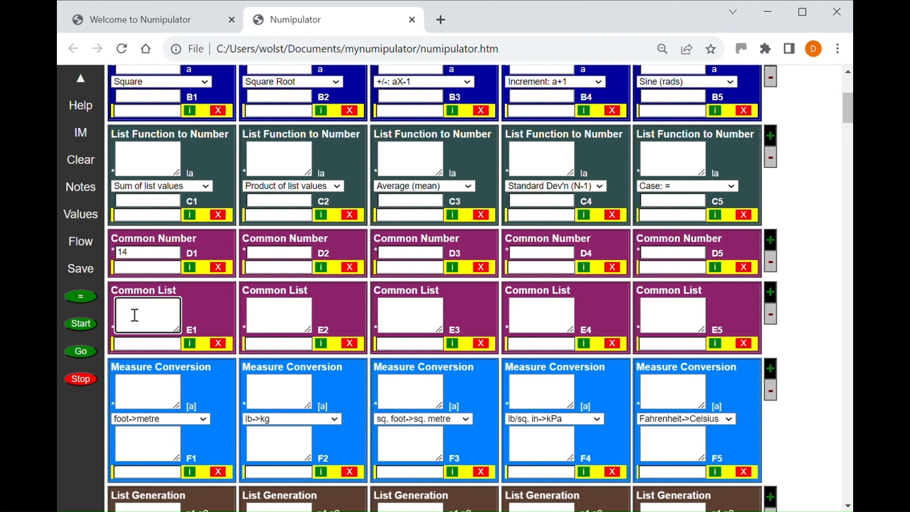
text(10)
key(Return)
text(11)
key(Return)
text(12)
Enter the space-separated list 10 11 12 in common list E2 and the comma-separated list 10, 11, 12 in E3
click(264, 315)
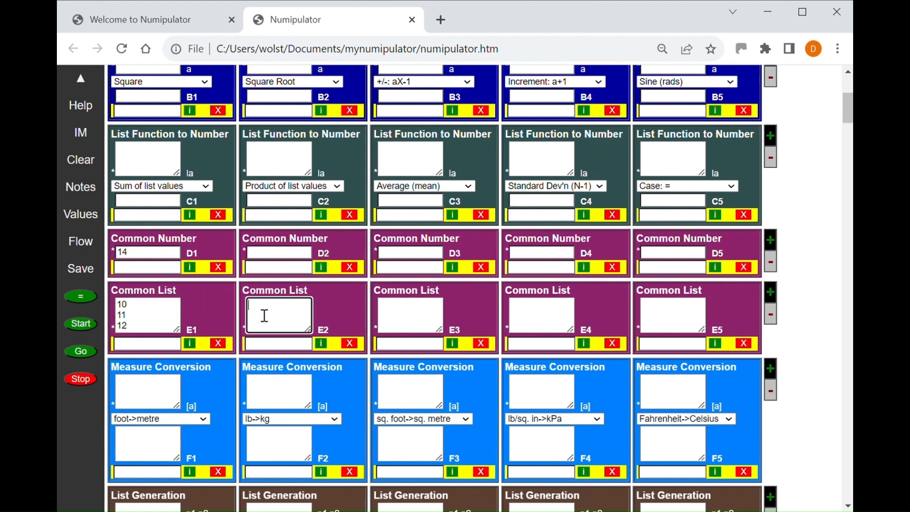
text(10 11 12)
click(396, 314)
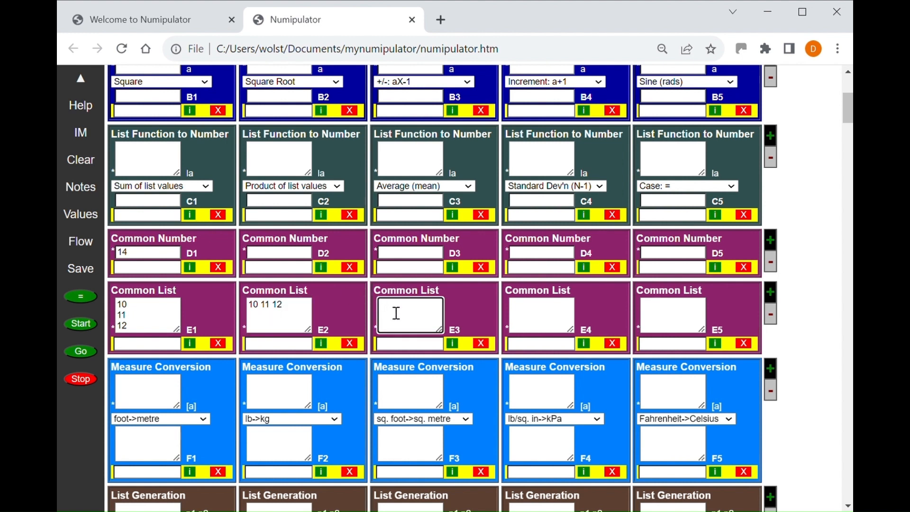
text(10, 11, 12)
Paste the copied table of numbers into common list E4
click(542, 316)
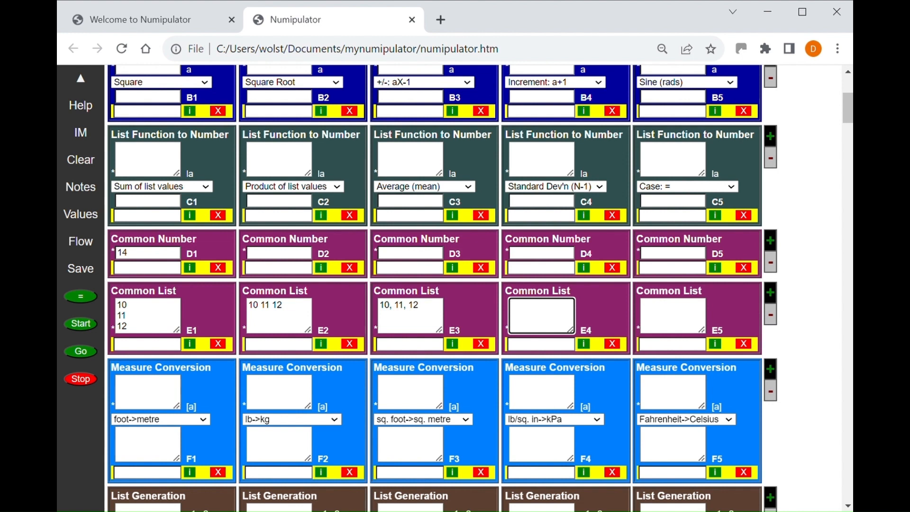
click(396, 486)
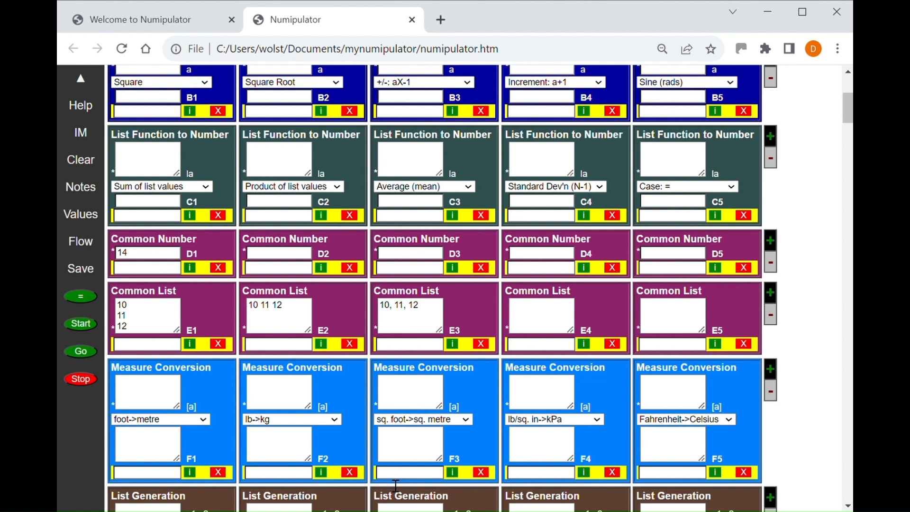
click(524, 310)
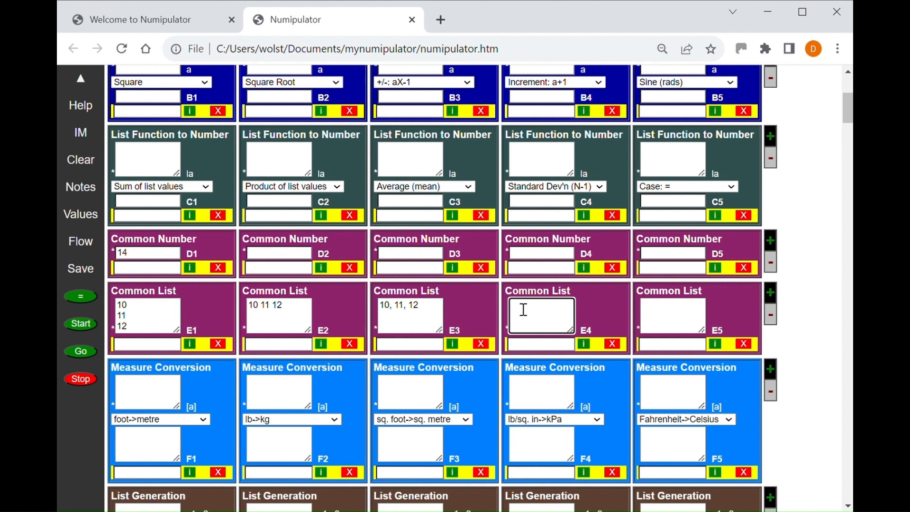
key(ctrl+v)
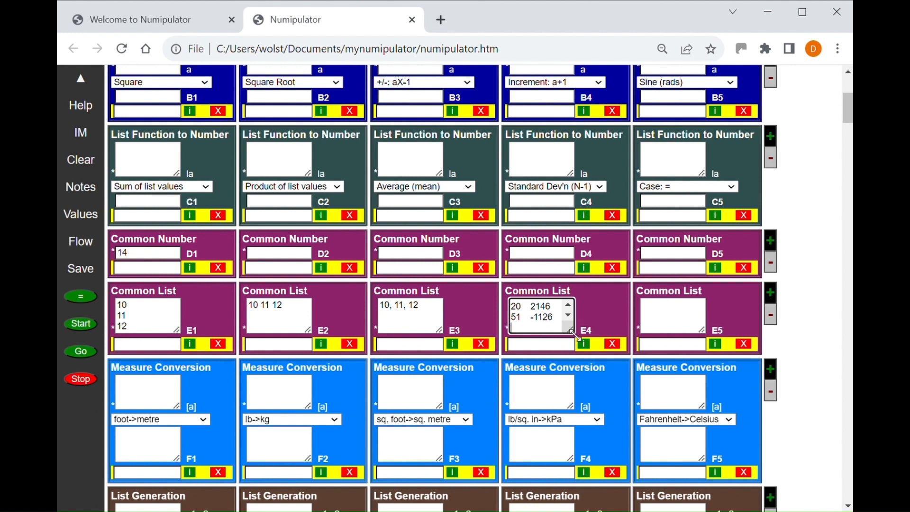
mouse_move(573, 333)
mouse_down()
mouse_move(661, 434)
mouse_move(715, 439)
mouse_move(715, 497)
mouse_move(692, 497)
mouse_move(642, 403)
mouse_move(596, 373)
mouse_move(584, 338)
mouse_up()
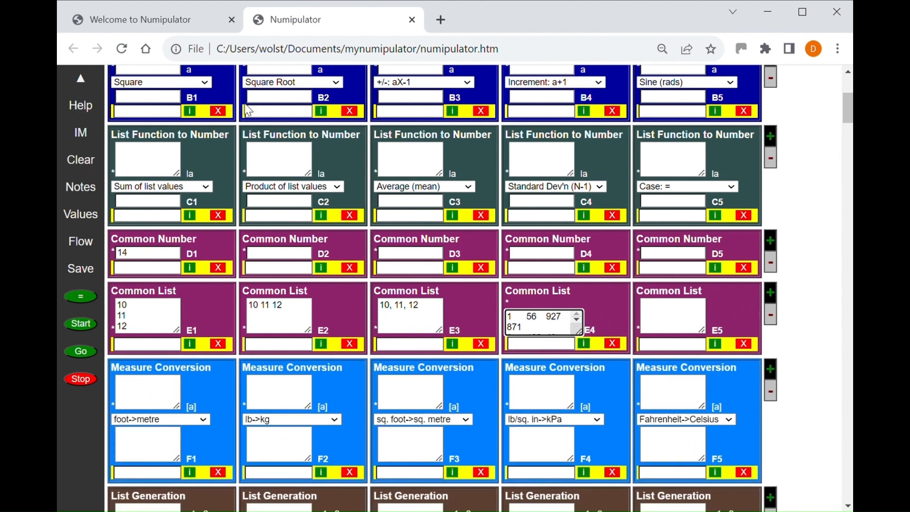
click(343, 53)
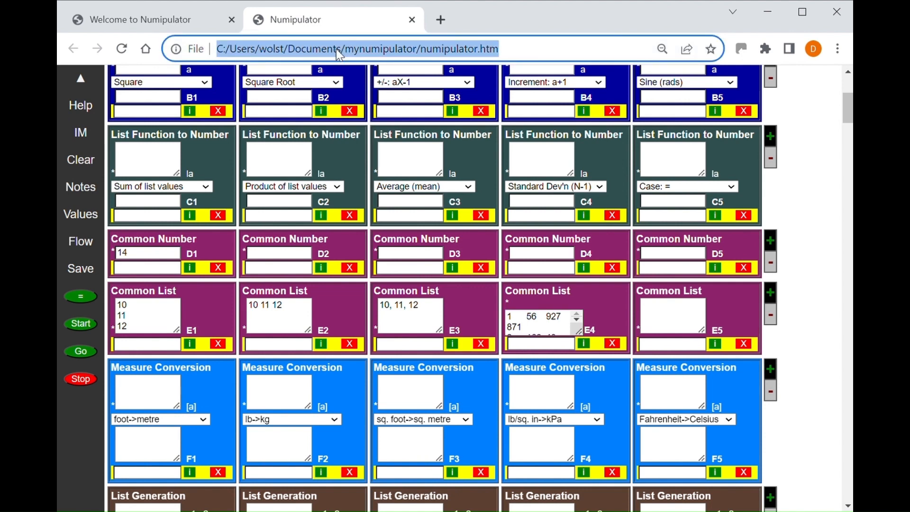
key(Return)
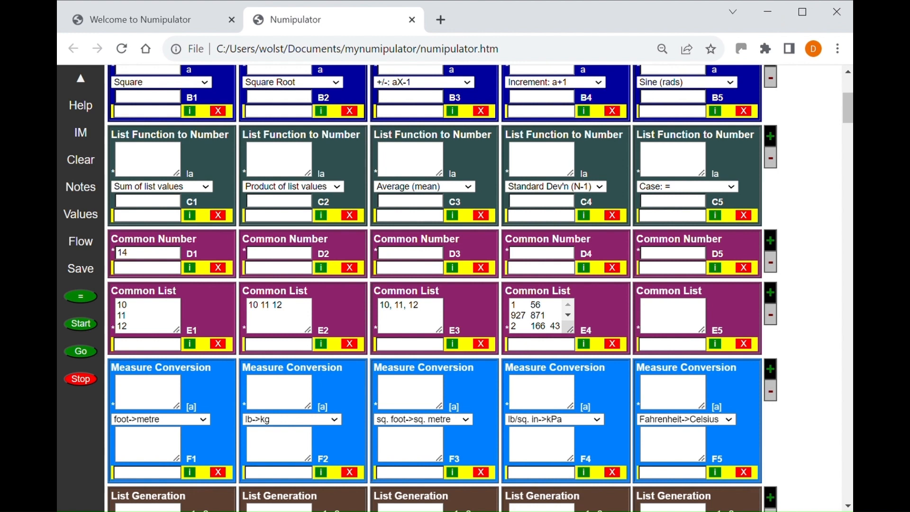
Enter a mixed list in common list E5 on three lines: 2,3; 5, then E1: 7, then D1 19 5 7, and calculate
click(641, 310)
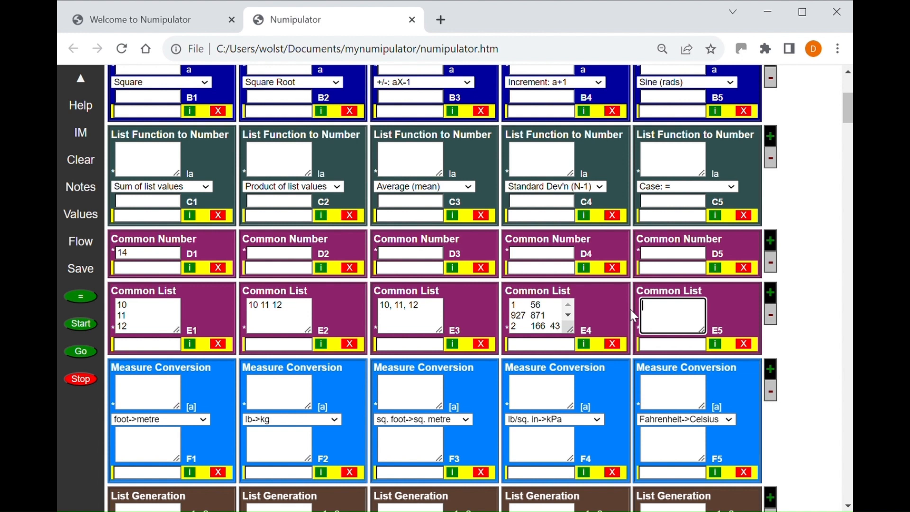
text(2,3; 5)
key(Return)
text(E)
text(1: 7)
key(Return)
text(D1 19 5 7)
key(alt)
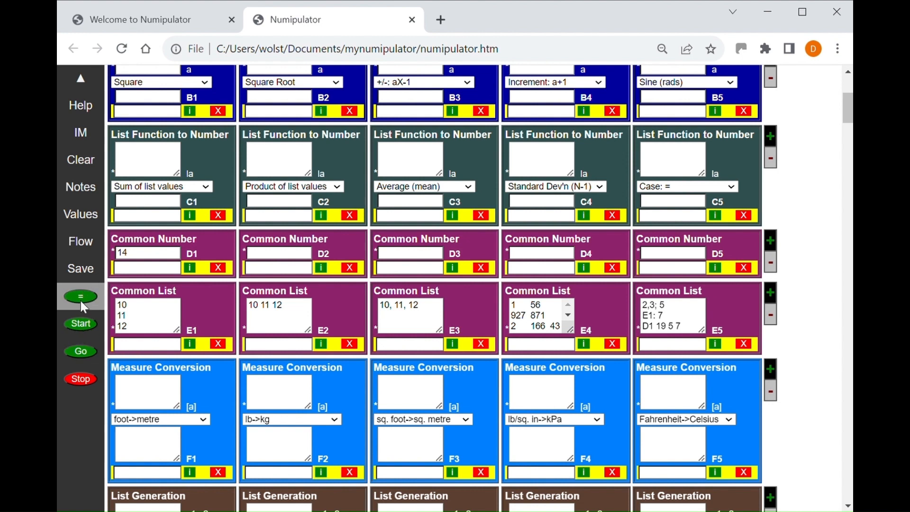
View the information listing for common list E5 to check how its definition evaluates, and close the listing
click(716, 349)
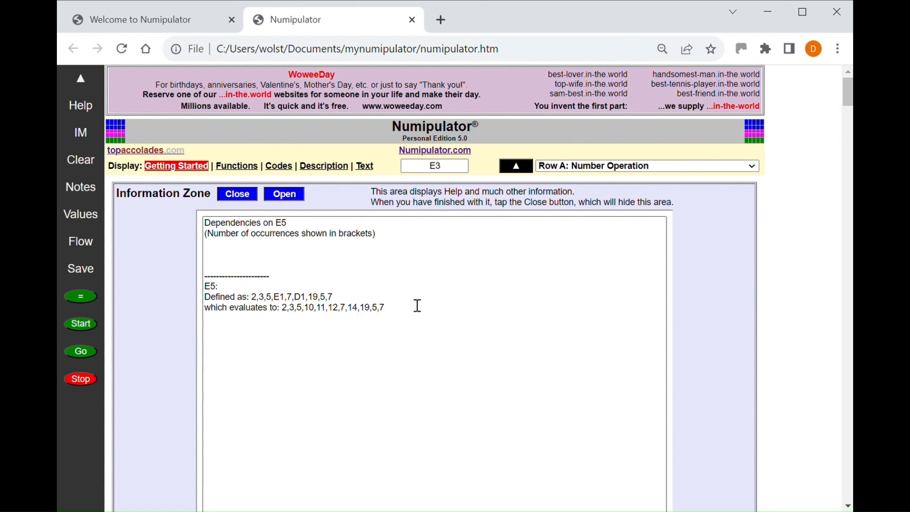
click(238, 196)
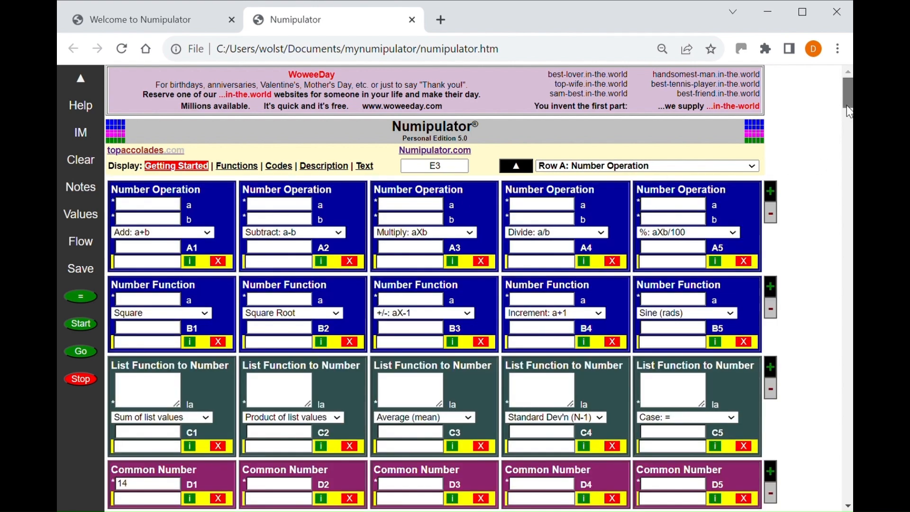
drag(849, 112, 849, 132)
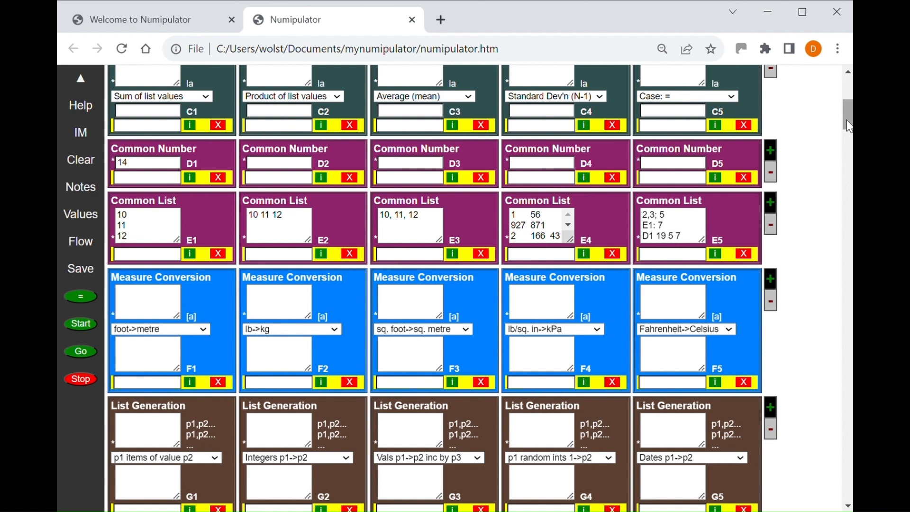
Enter E5 as the input of the Square number function B1 and calculate
drag(848, 122, 848, 92)
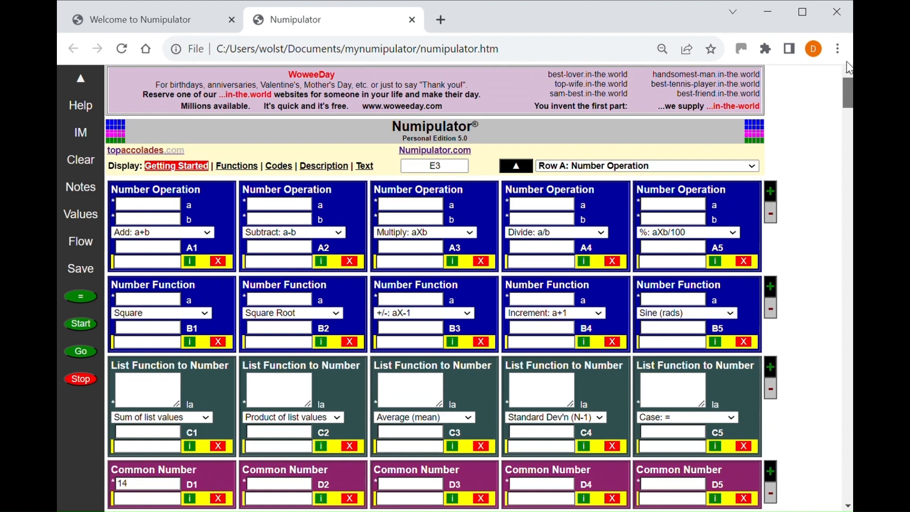
click(147, 304)
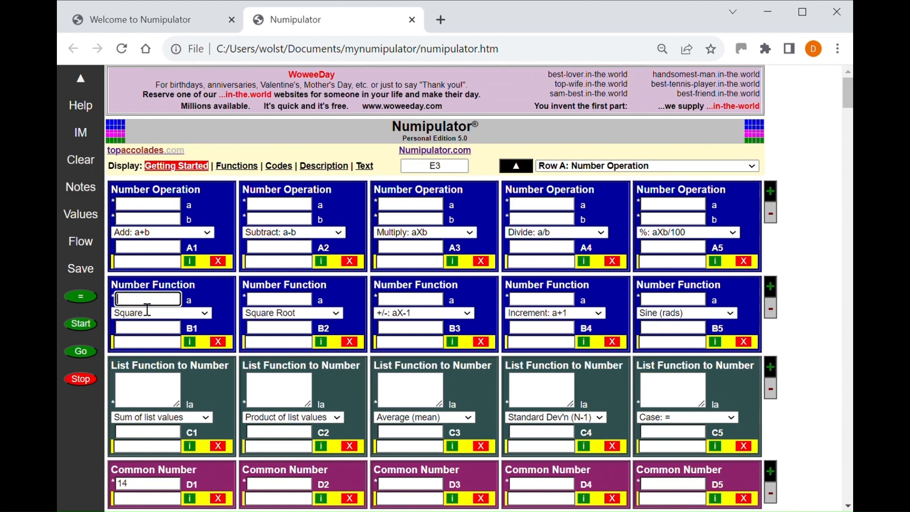
text(E5)
click(78, 293)
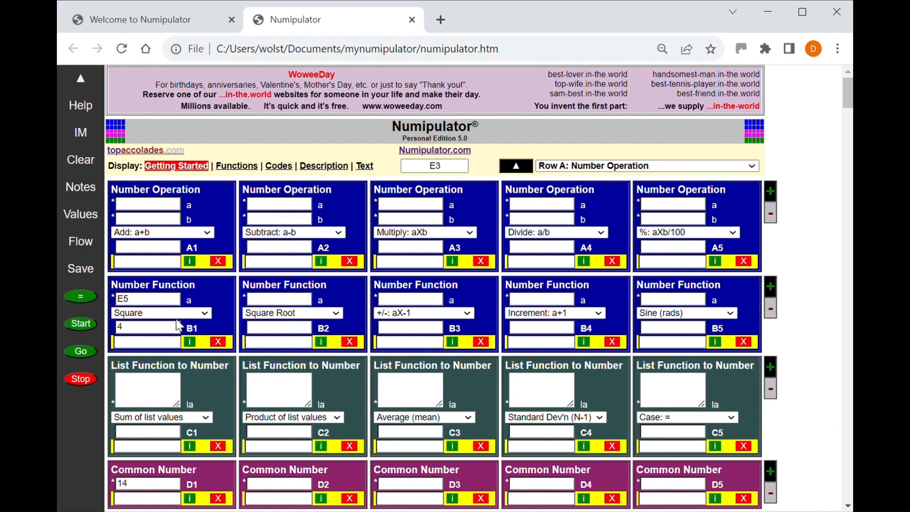
View the information listing for number function B1 to see how its E5 input evaluates, and close the listing
click(189, 345)
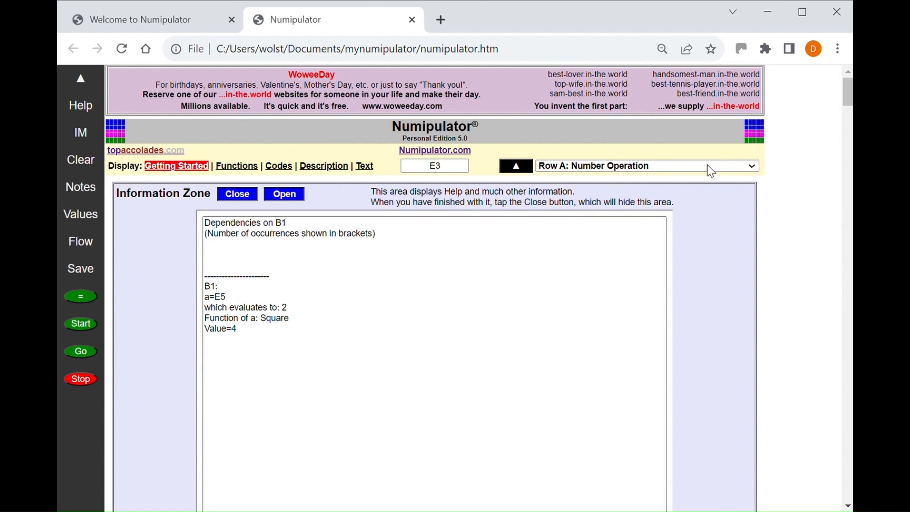
click(510, 274)
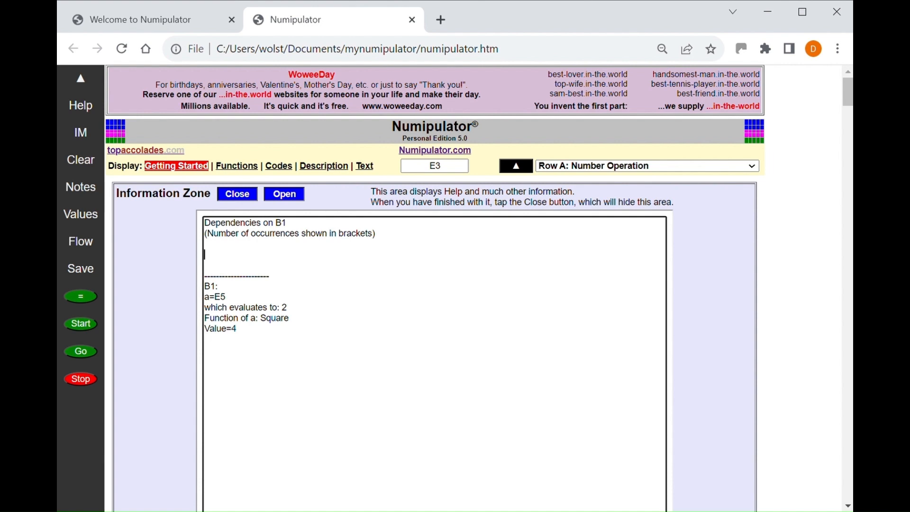
click(256, 194)
click(247, 197)
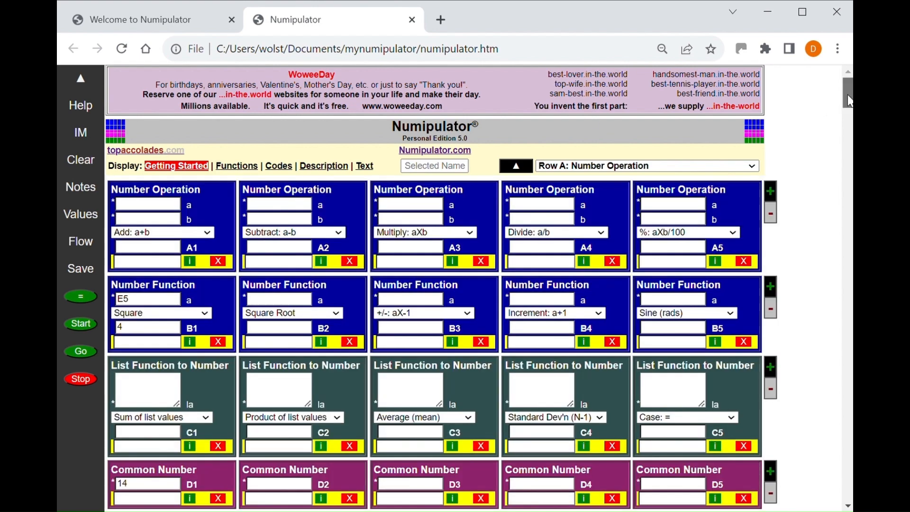
Enter the list 3 4 5 in the Sum of list values function C1 and calculate
drag(849, 93, 848, 116)
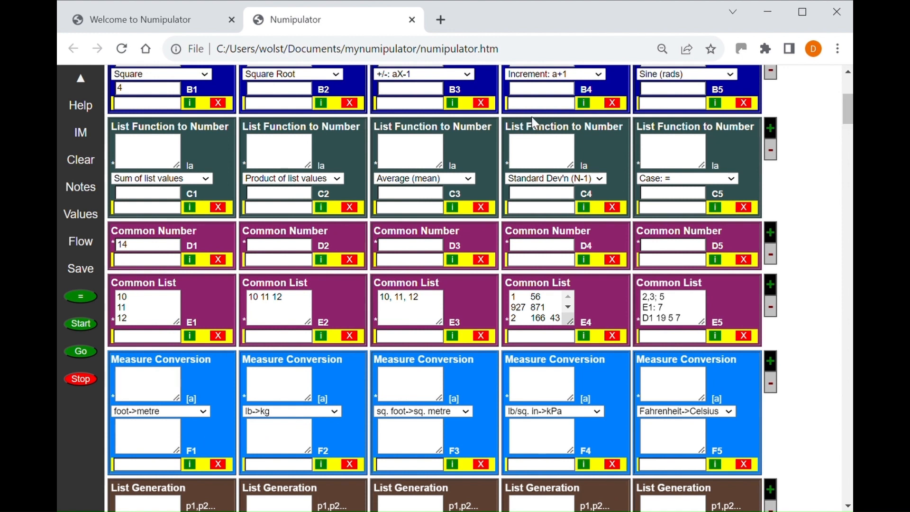
click(139, 154)
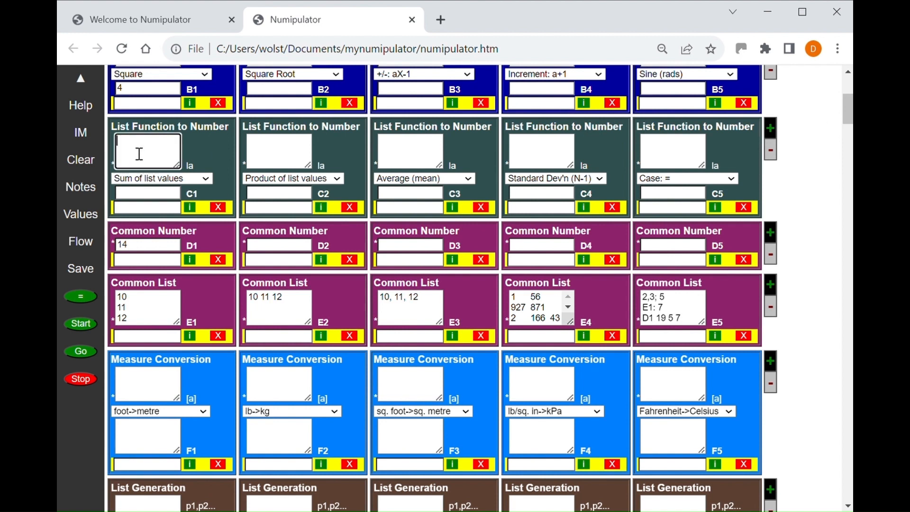
text(3 4 5)
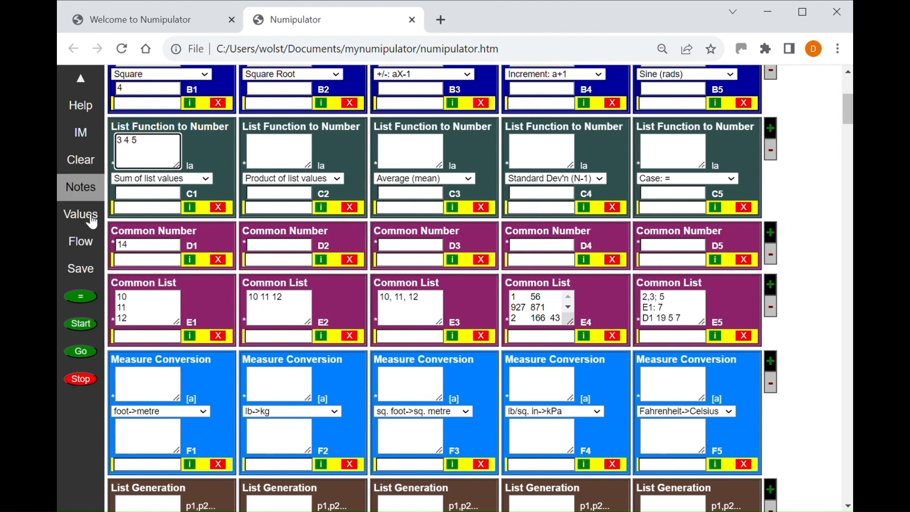
click(82, 298)
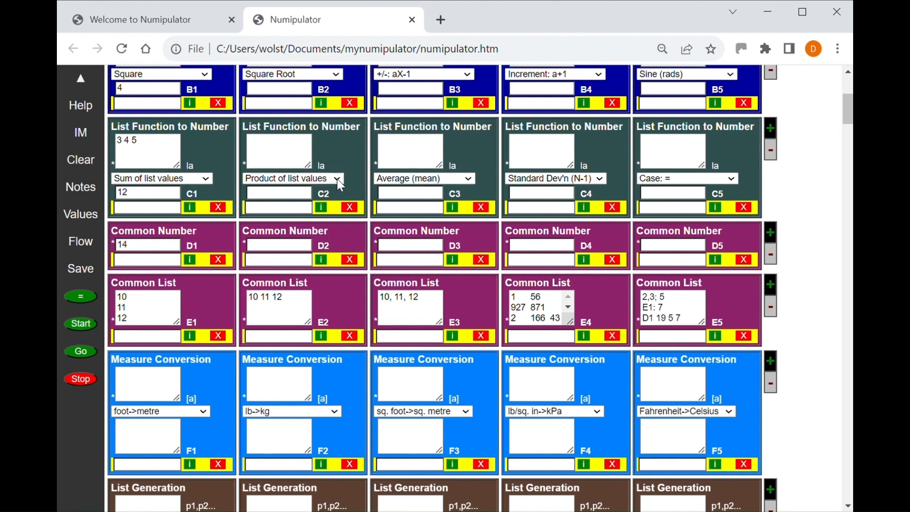
Set the list function of C2 to Maximum value, C4 to Minimum value and C5 to First item
click(315, 220)
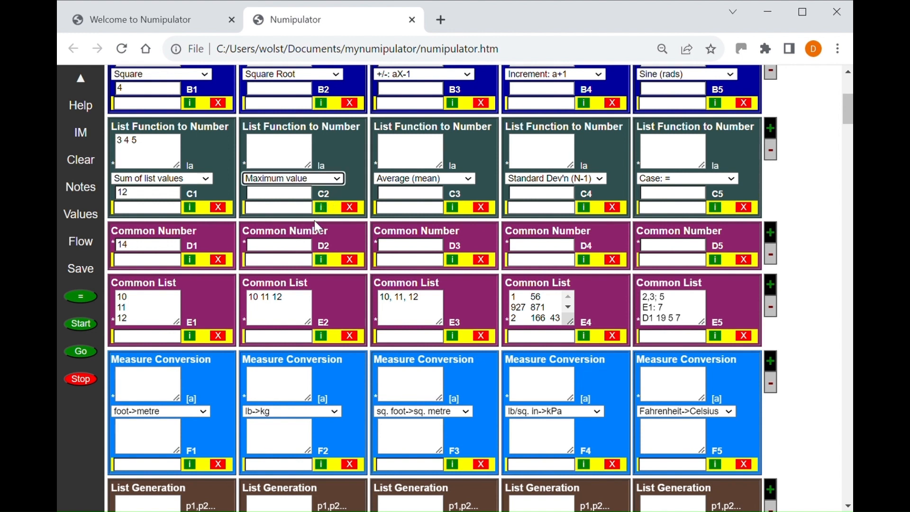
click(597, 178)
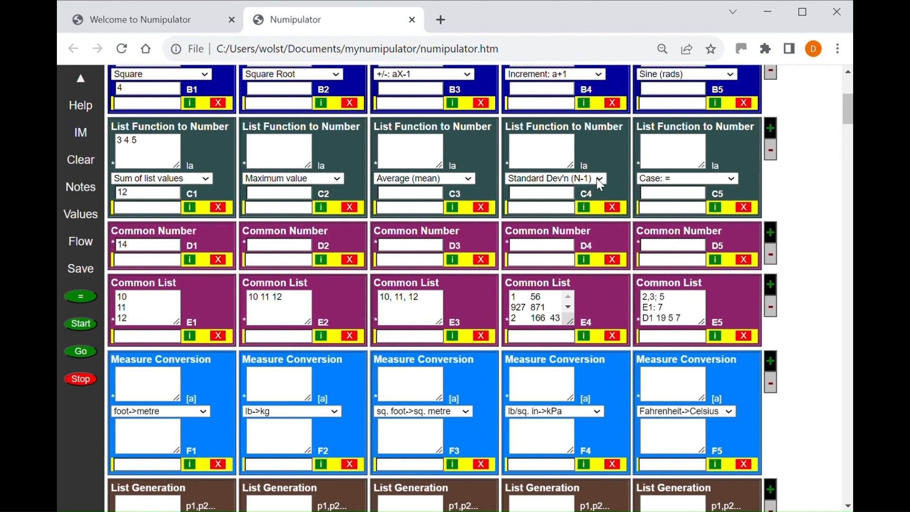
click(548, 237)
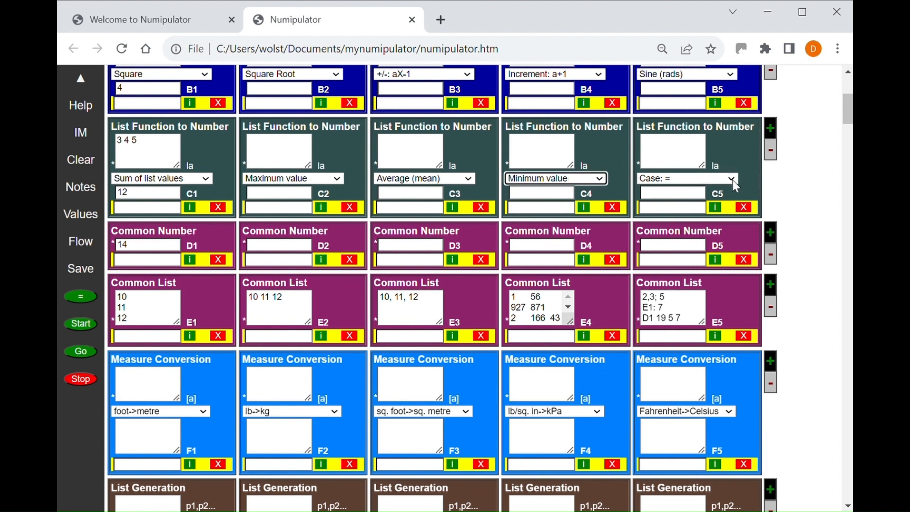
click(734, 183)
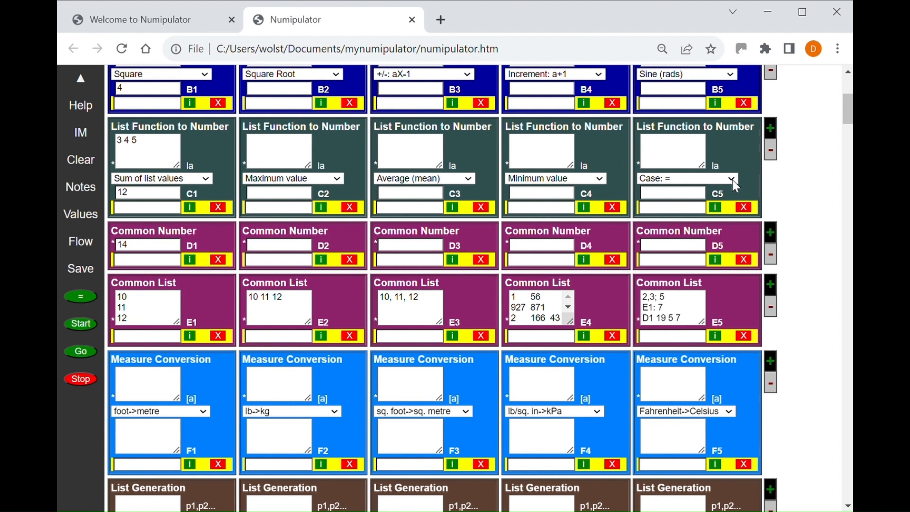
click(741, 204)
click(695, 218)
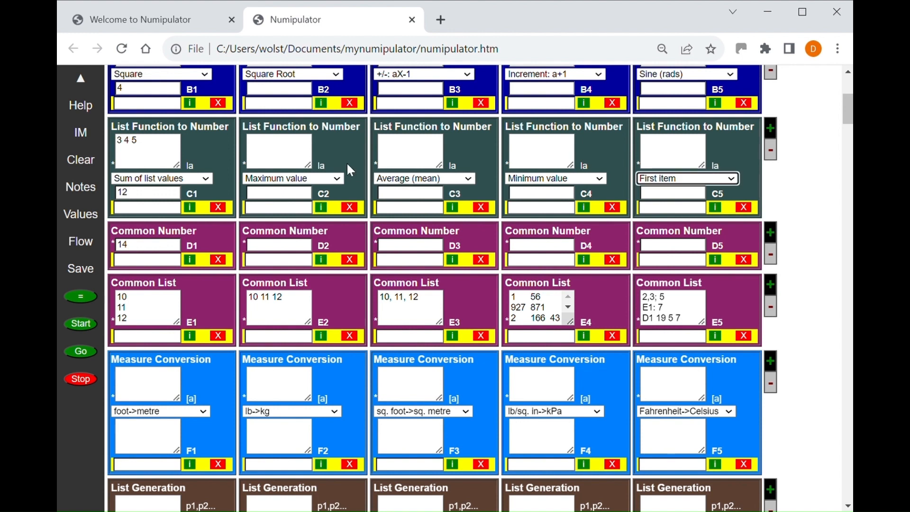
Enter E5 as the input list of list functions C2, C3, C4 and C5 and calculate
click(280, 153)
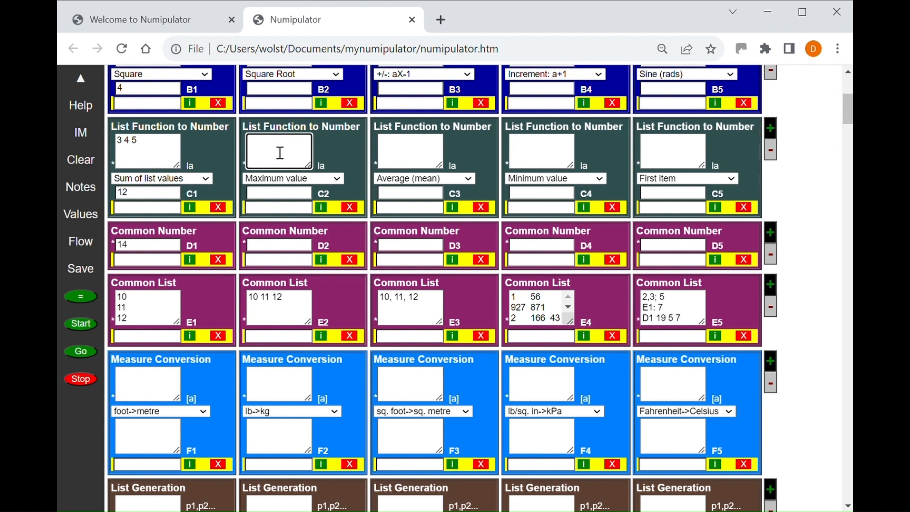
text(E5)
click(402, 155)
text(E5)
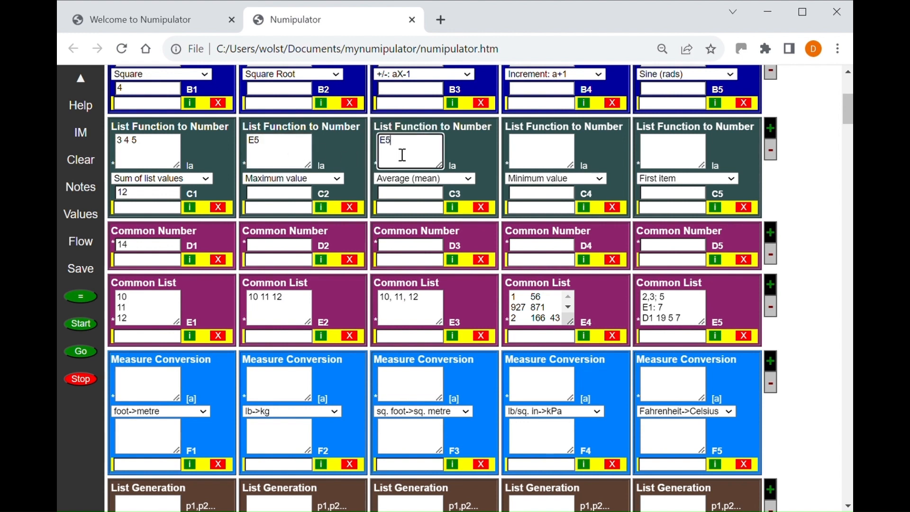
click(529, 153)
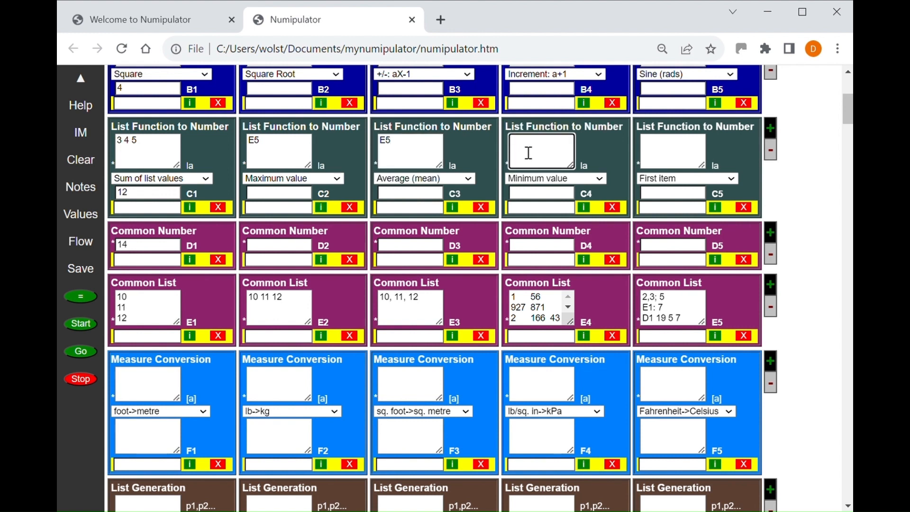
text(E5)
click(660, 148)
text(E5)
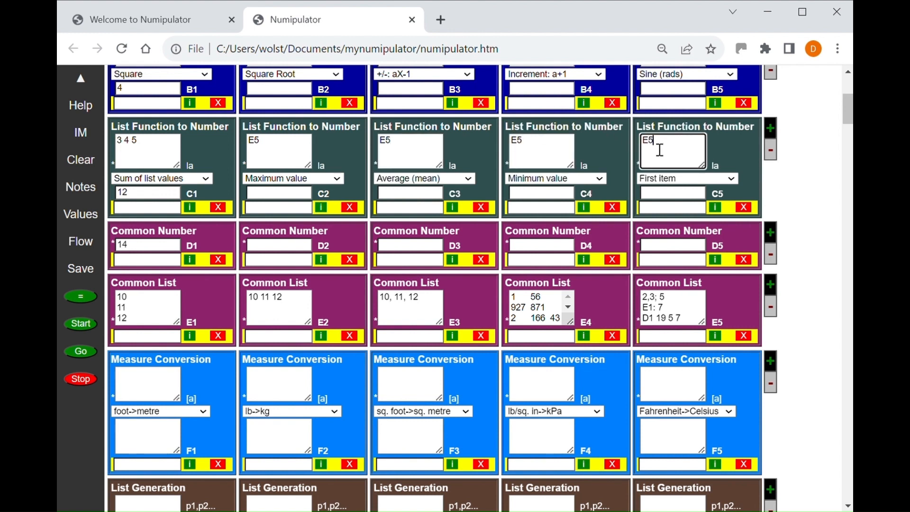
click(80, 299)
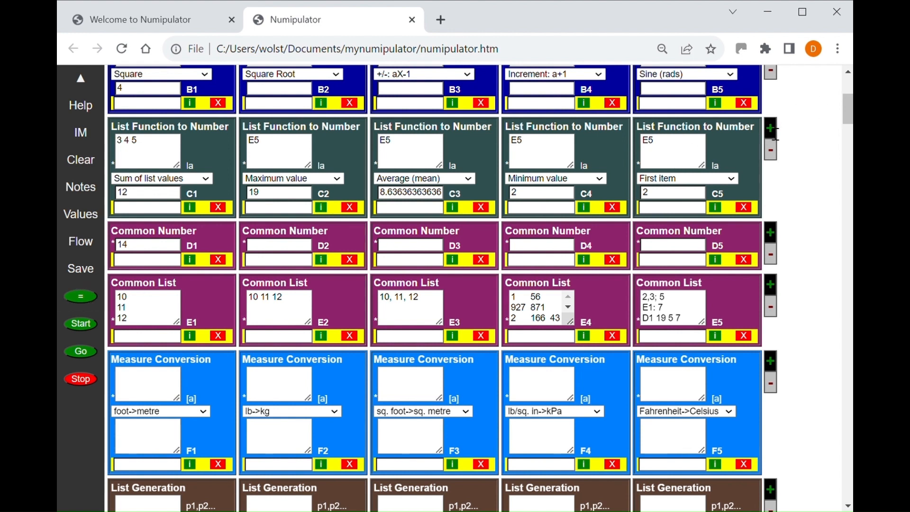
Add a second List Function to Number row and calculate the Length of list for E5 in C6
click(771, 129)
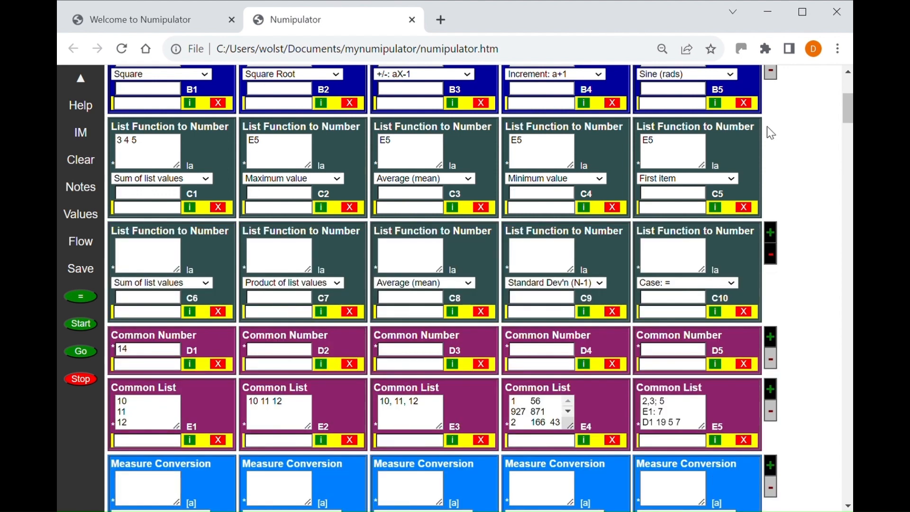
click(205, 282)
click(177, 135)
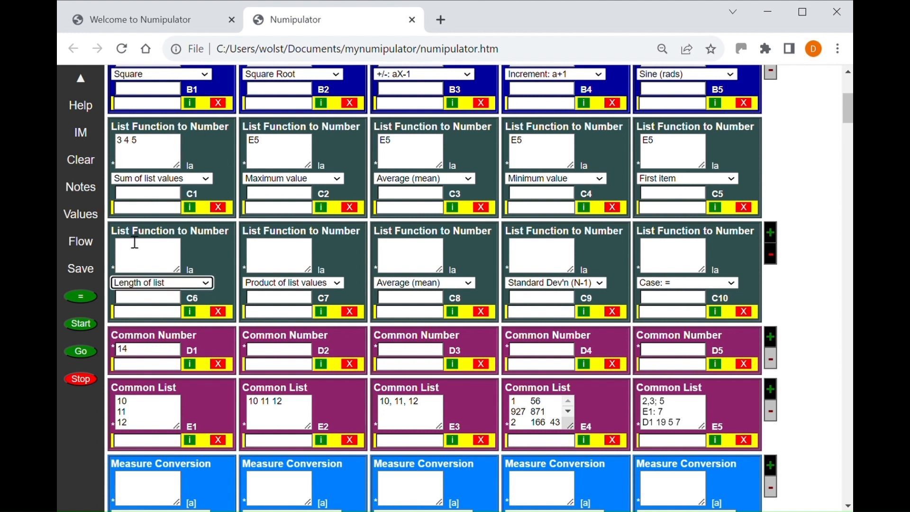
click(133, 264)
text(E5)
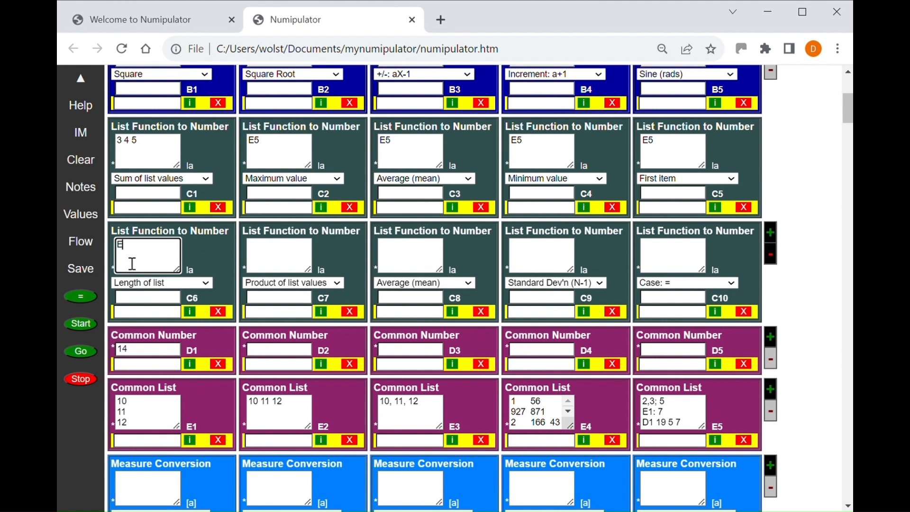
click(81, 296)
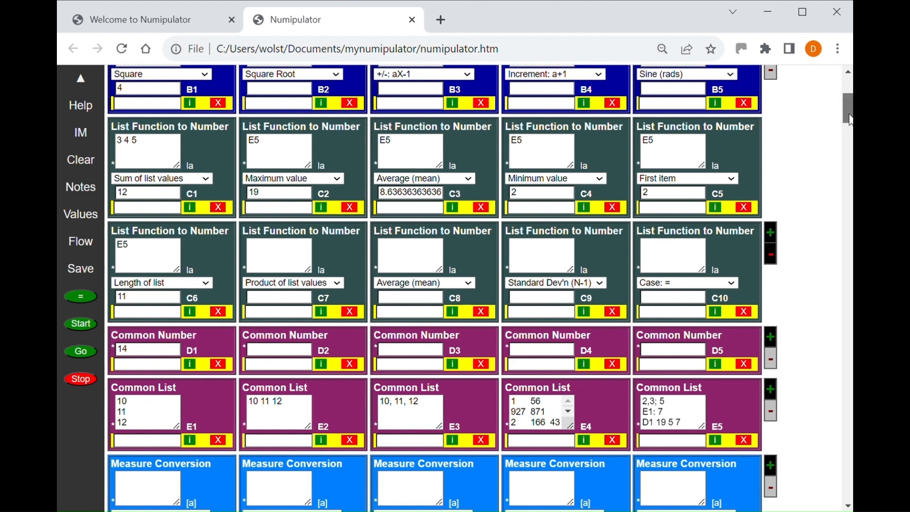
Display the list of operations and functions, look through the list functions, and close the listing
click(848, 82)
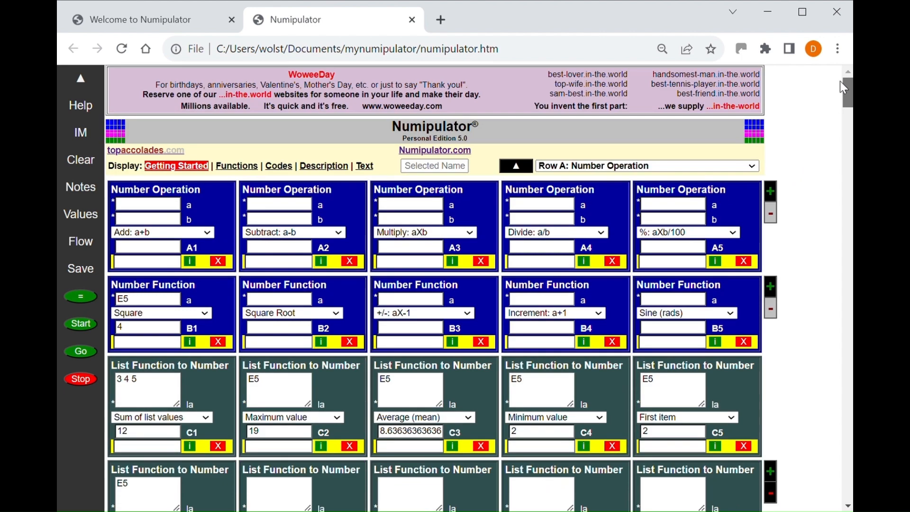
click(229, 167)
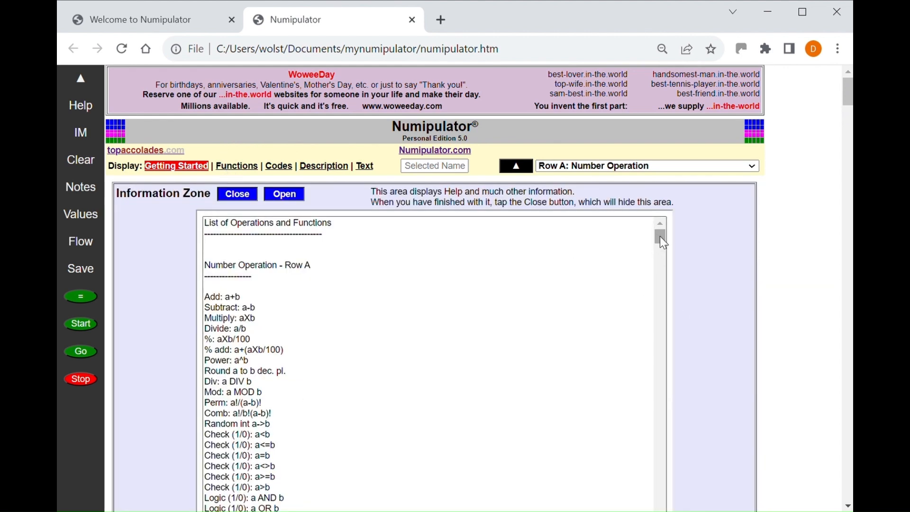
drag(660, 237, 667, 280)
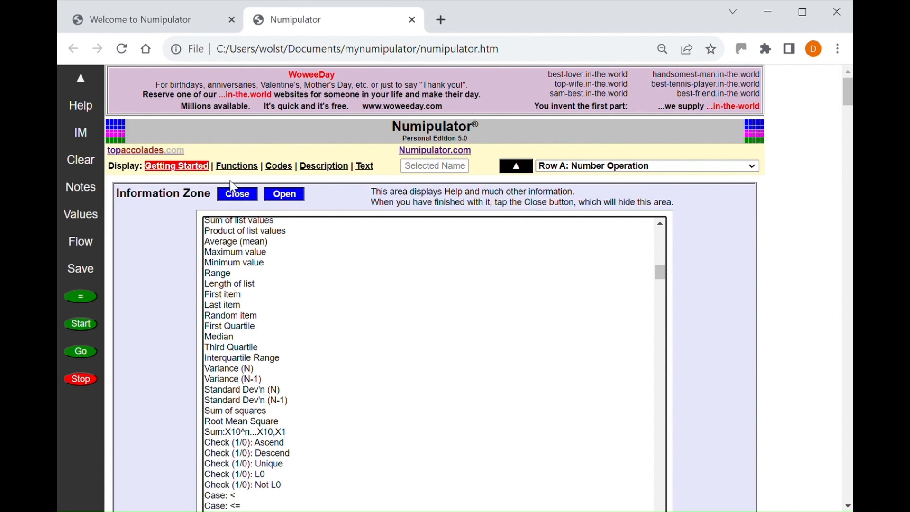
click(238, 194)
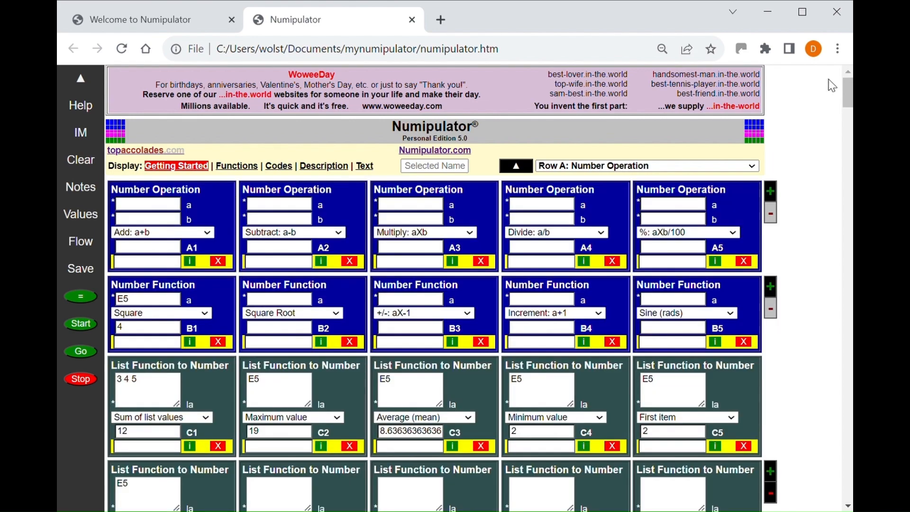
Generate a list in G1 with p1 items of value p2 from the lines 30 3, 40 1 and 30 5
drag(845, 100, 848, 151)
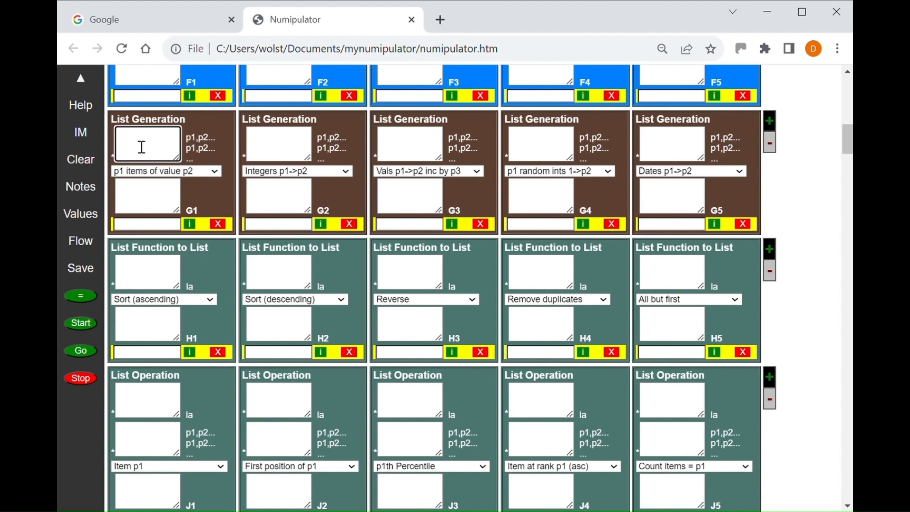
text(30 3)
key(Return)
text(40 1)
key(Return)
text(30 5)
click(78, 296)
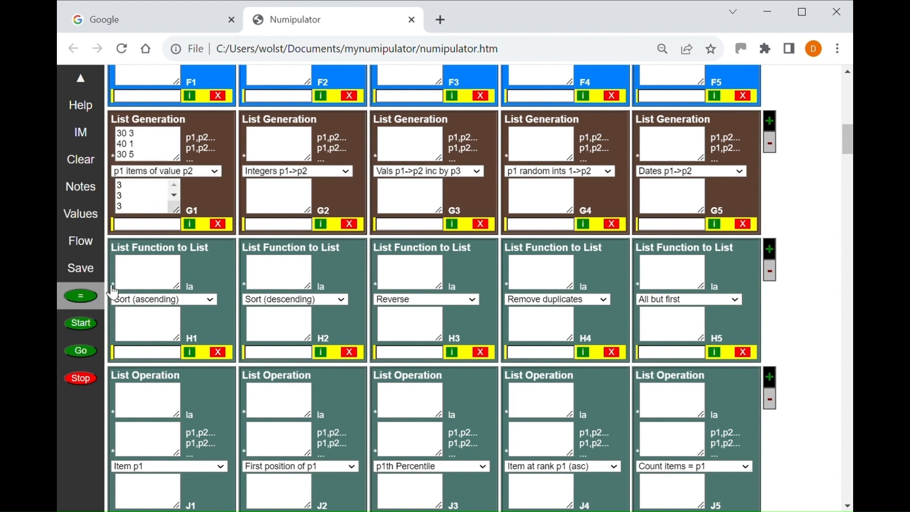
Look through the generated list in G1 and generate the integers from 1 to 1000 in G2
click(175, 194)
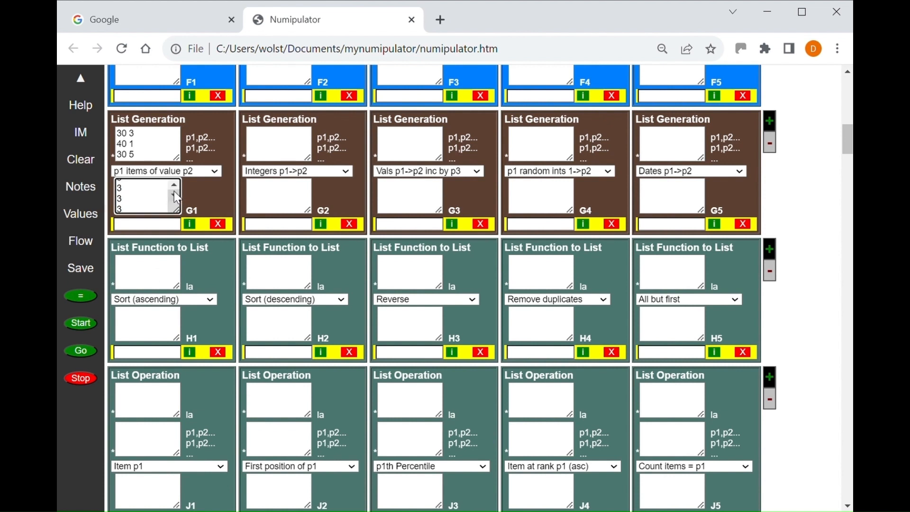
click(175, 194)
click(175, 194)
click(175, 195)
click(264, 137)
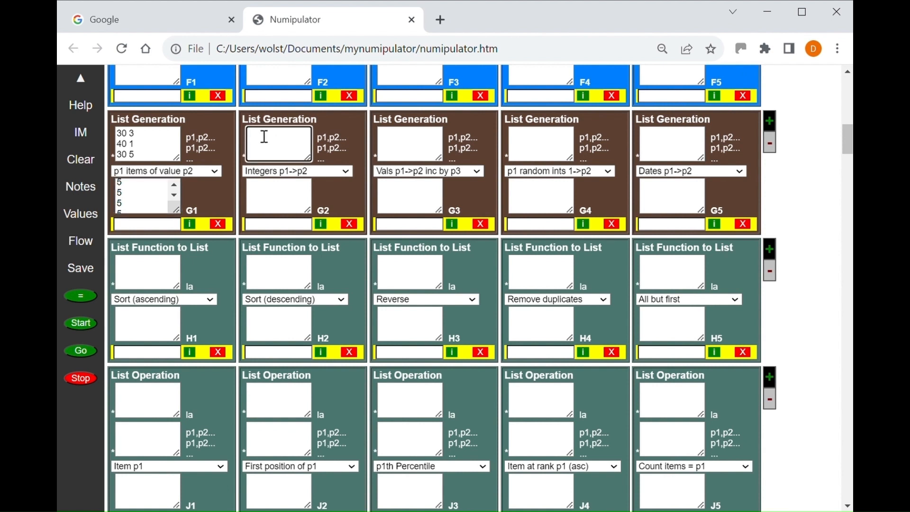
text(1)
text(1000)
click(82, 297)
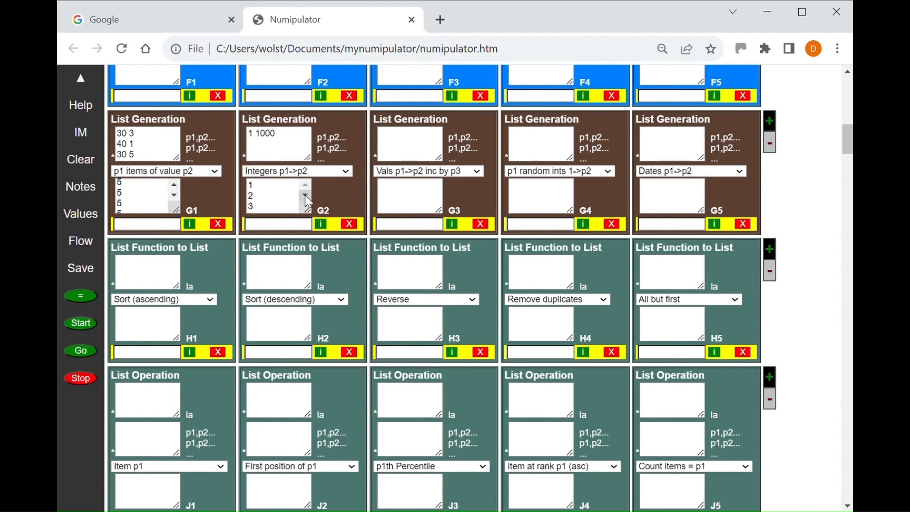
drag(306, 196, 306, 195)
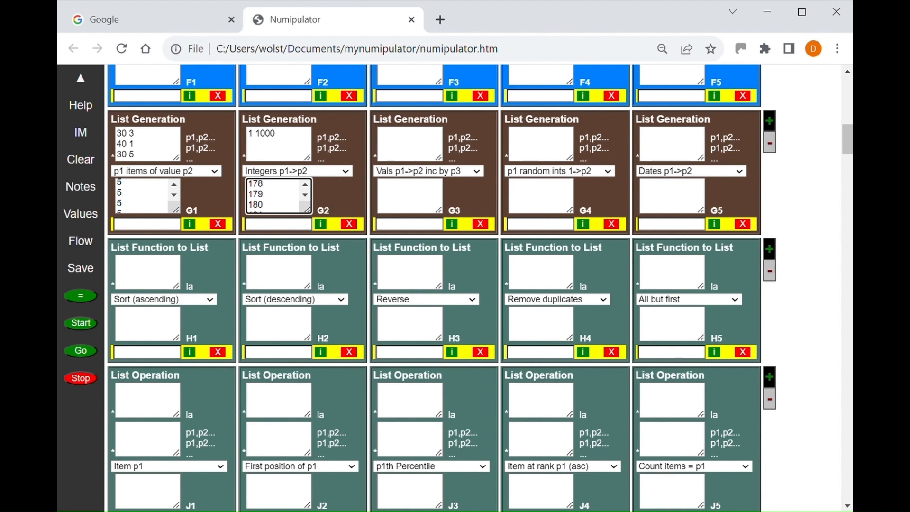
Switch G3 to p1 random ints 1->p2 and generate 100 random integers from 1 to 20
click(480, 172)
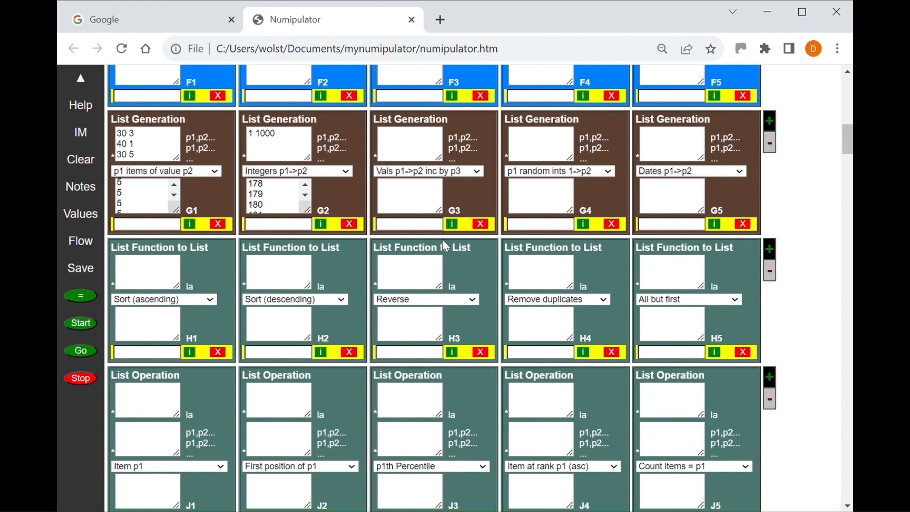
key(Down)
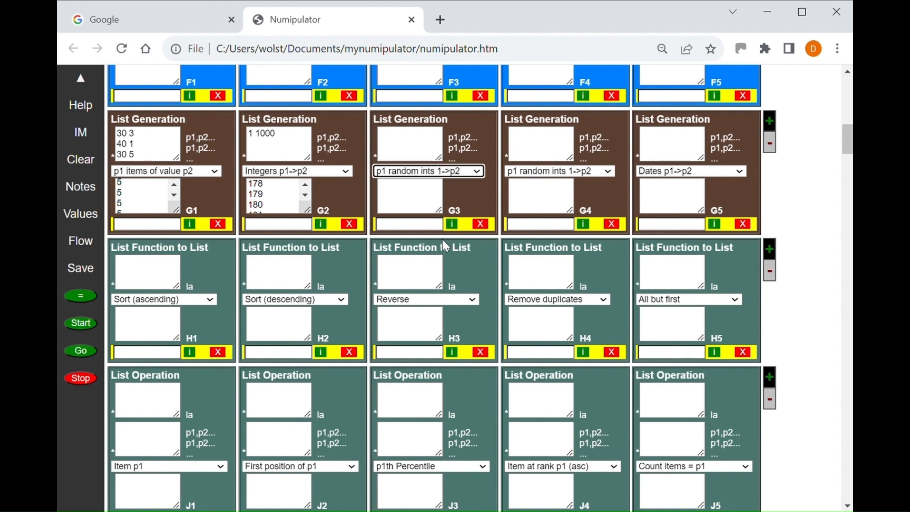
click(398, 142)
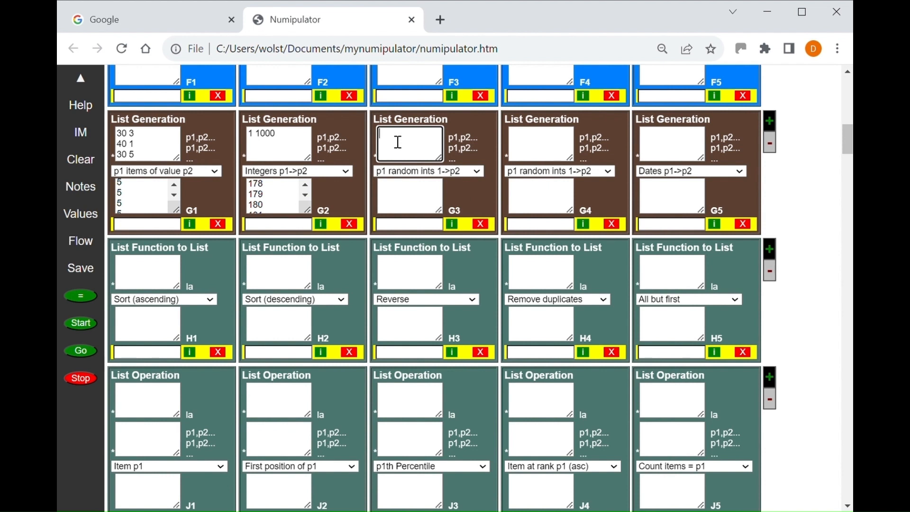
text(100 20)
click(80, 297)
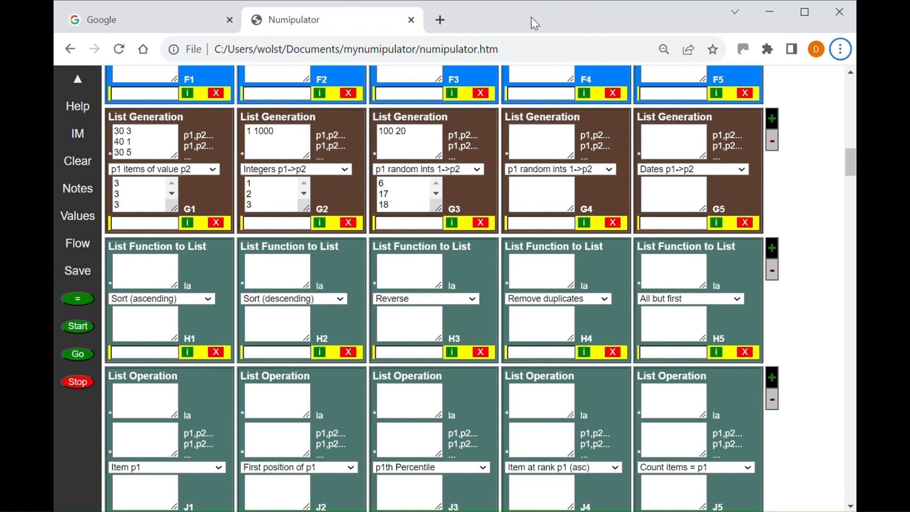
Enter E5 as the input list of the List Function to List calculations H1 to H5 and calculate
click(135, 277)
text(E5)
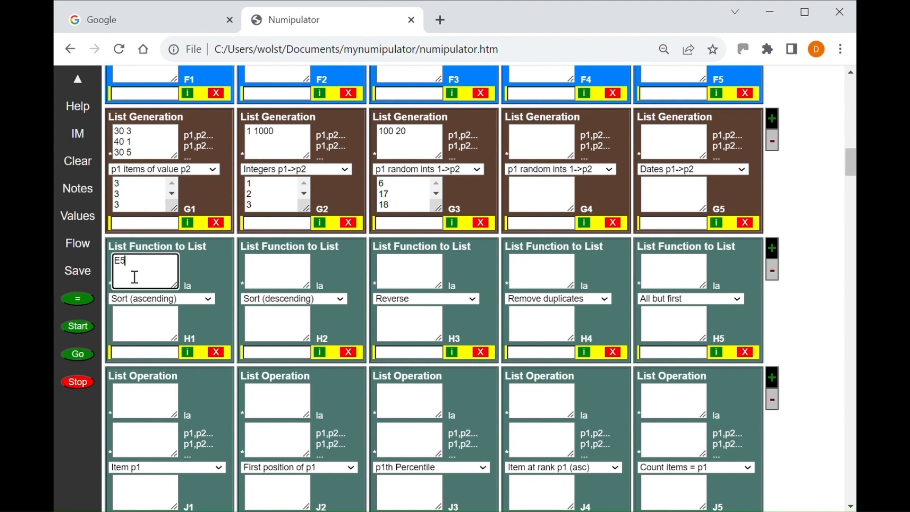
click(274, 269)
text(E5)
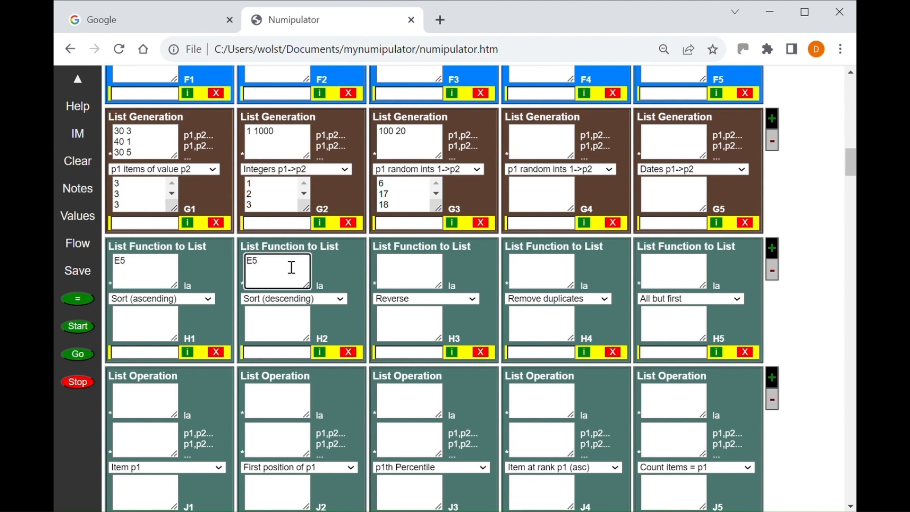
click(401, 269)
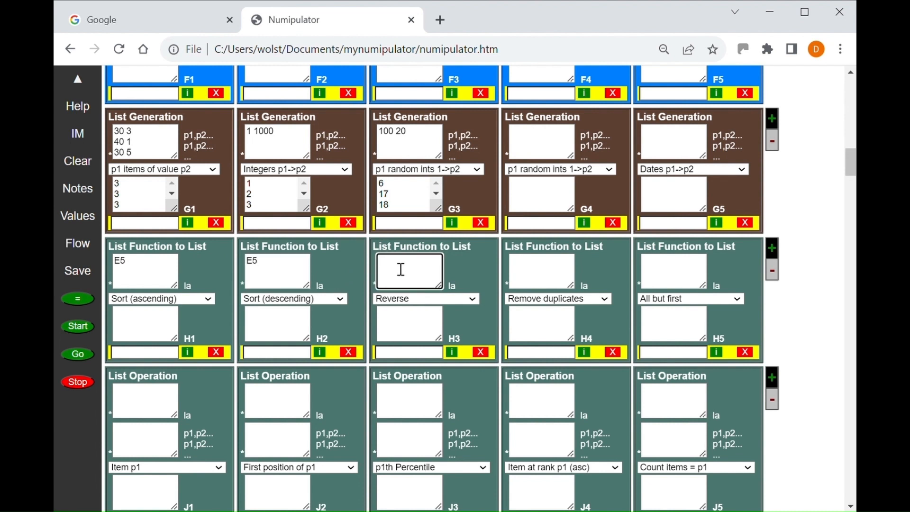
text(E5)
click(529, 271)
text(E5)
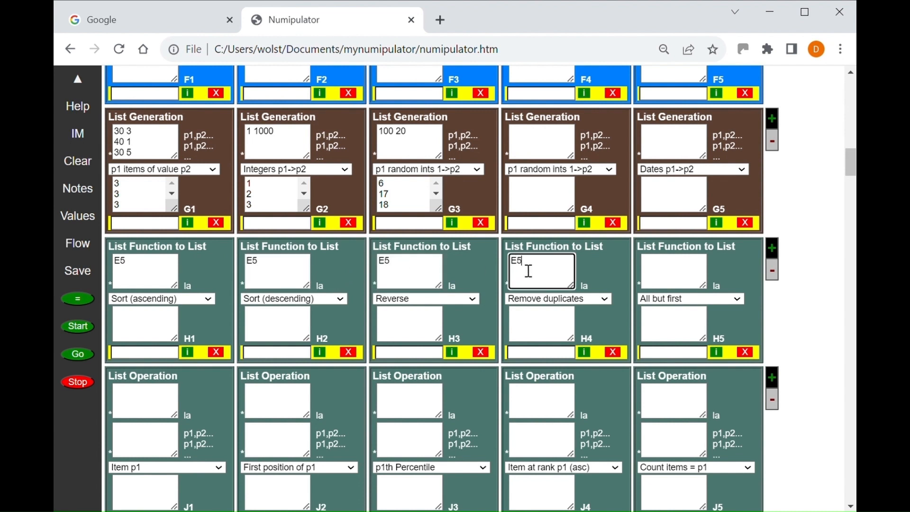
click(661, 272)
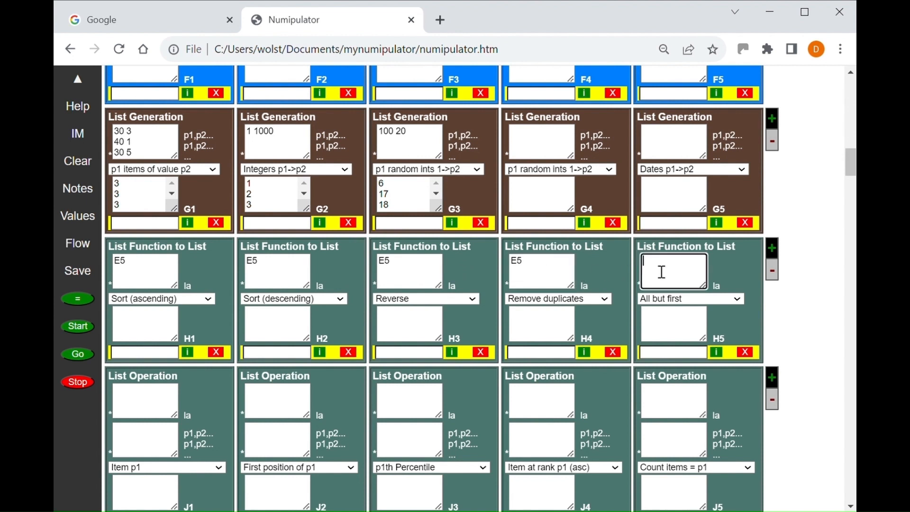
text(E5)
click(84, 301)
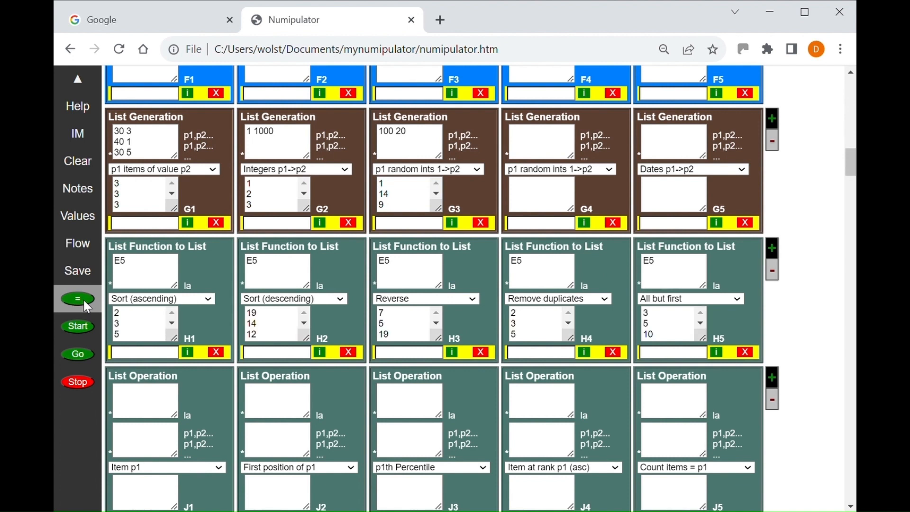
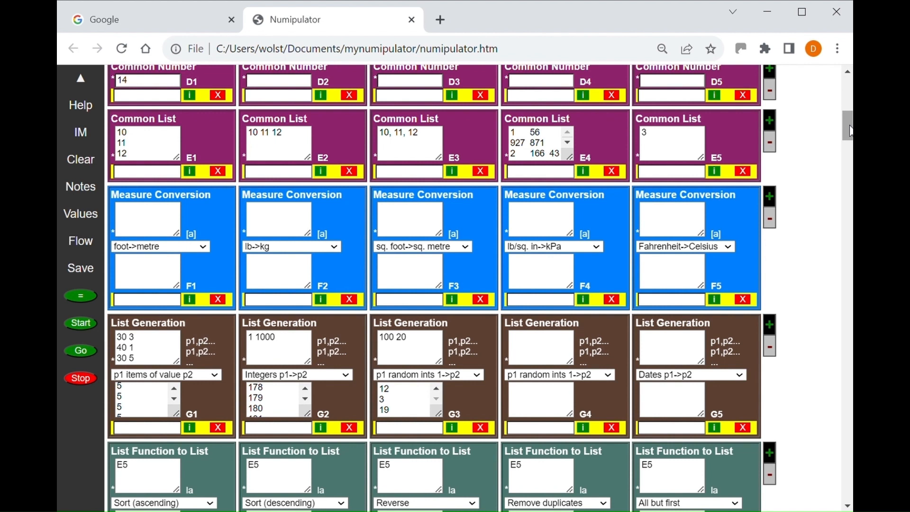
Recalculate with the single-item list in E5 and examine the List Function to List results
click(82, 302)
drag(846, 126, 845, 133)
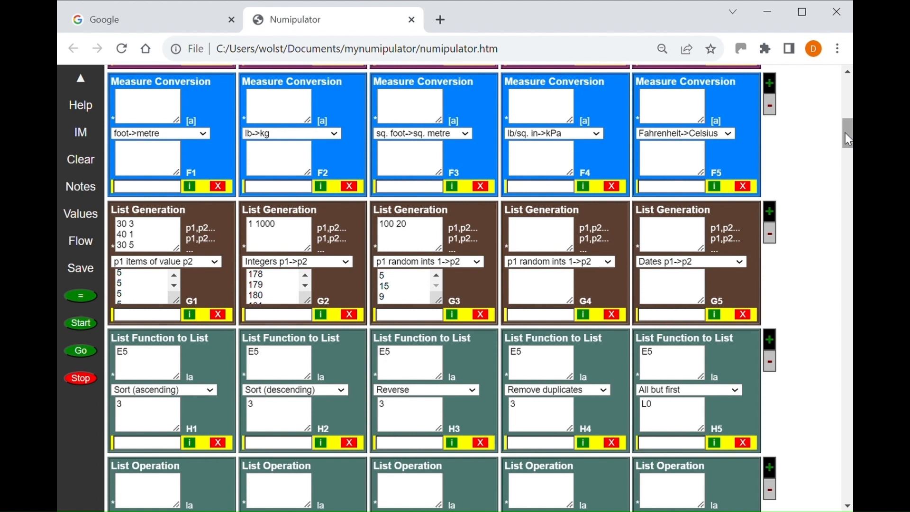
scroll(852, 154, down, 3)
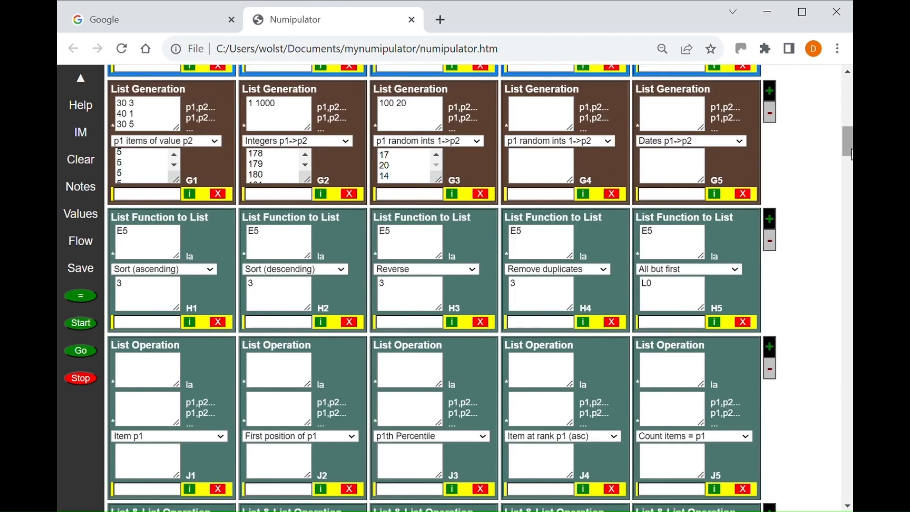
Replace the common list E5 with the empty list L0, recalculate, and review the list function results that use it
drag(848, 145, 844, 124)
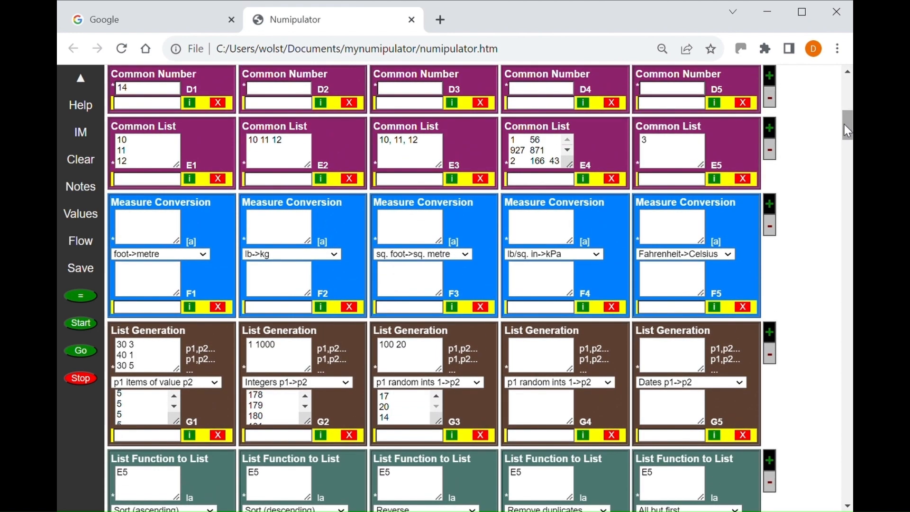
drag(658, 149, 643, 148)
text(L0)
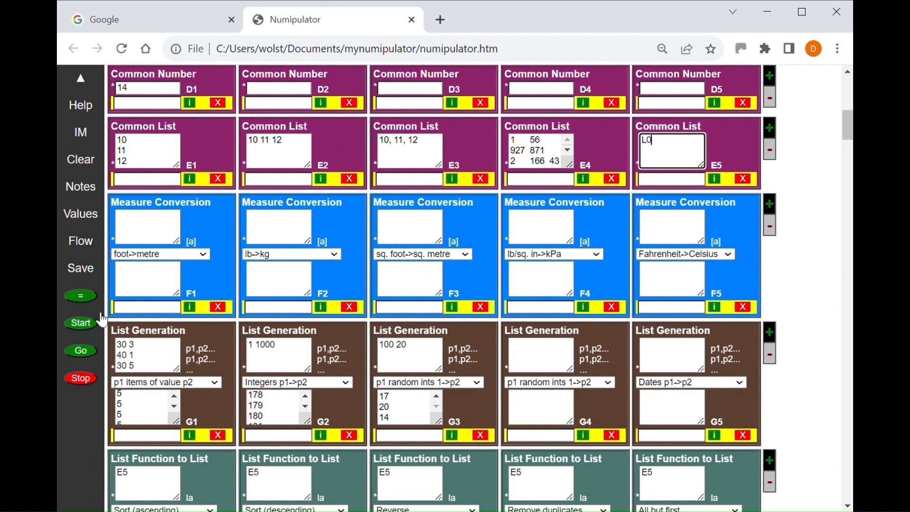
click(80, 297)
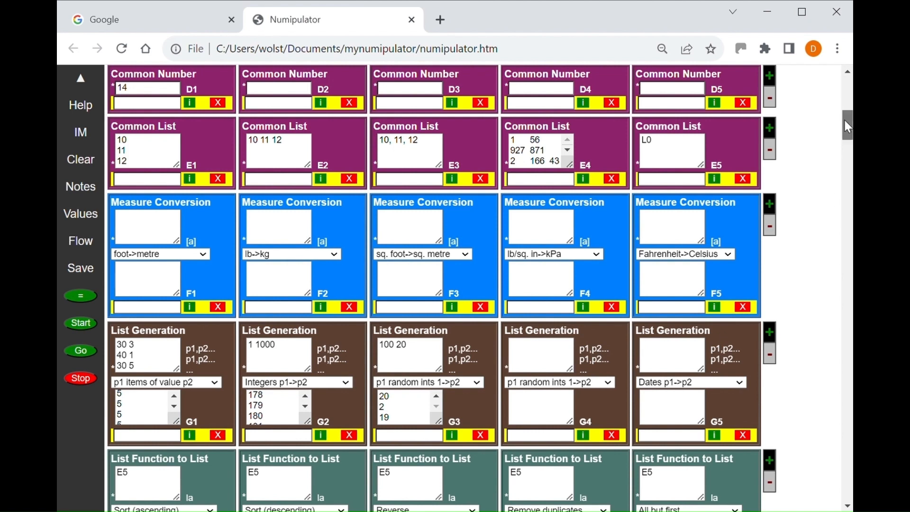
drag(844, 118, 844, 130)
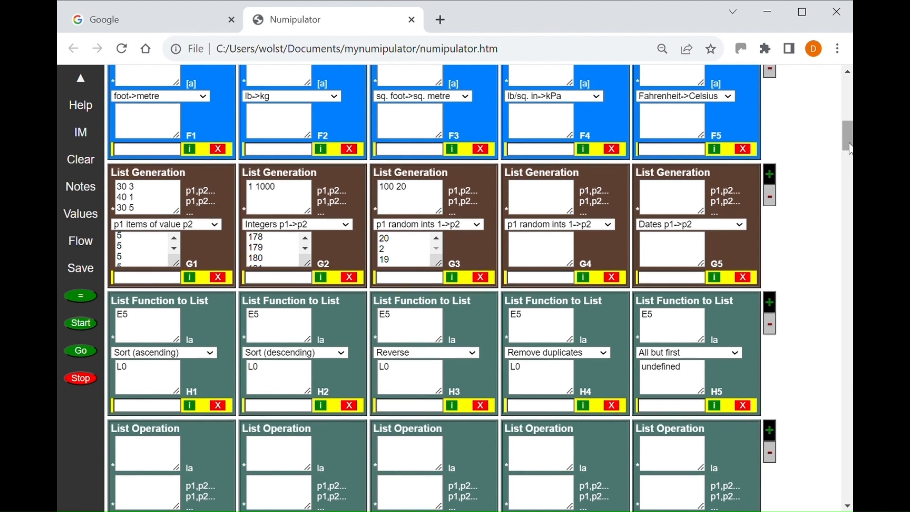
drag(850, 149, 849, 123)
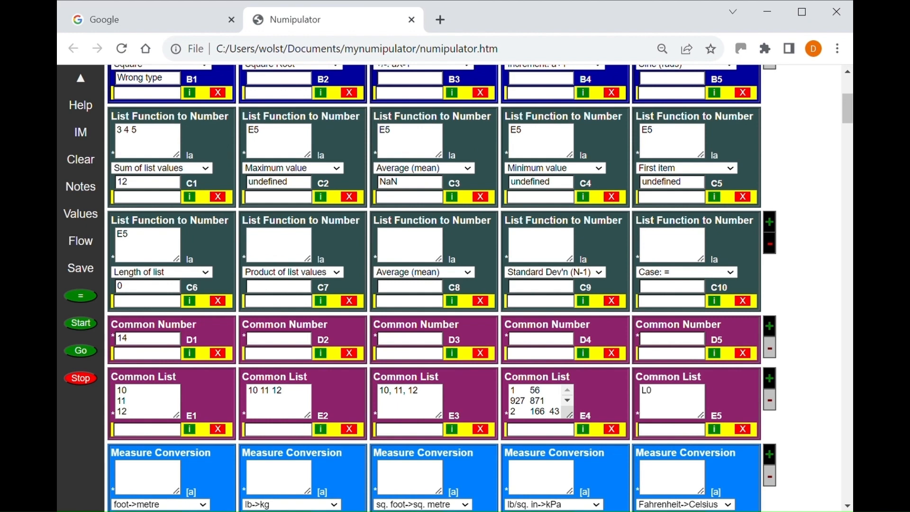
Calculate Item p1 in List Operation J1 for the list 2 4 6 8 12 16 with parameters 1 3 5
drag(847, 103, 844, 143)
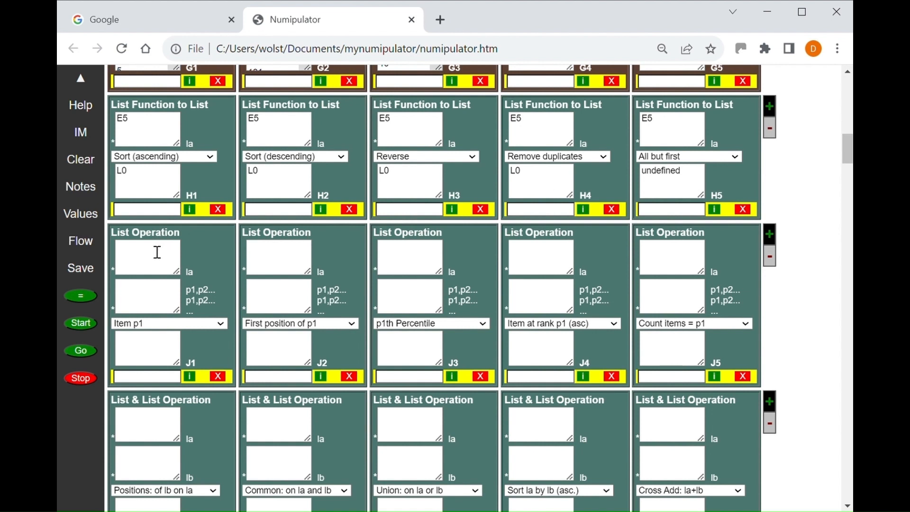
click(150, 271)
text(2)
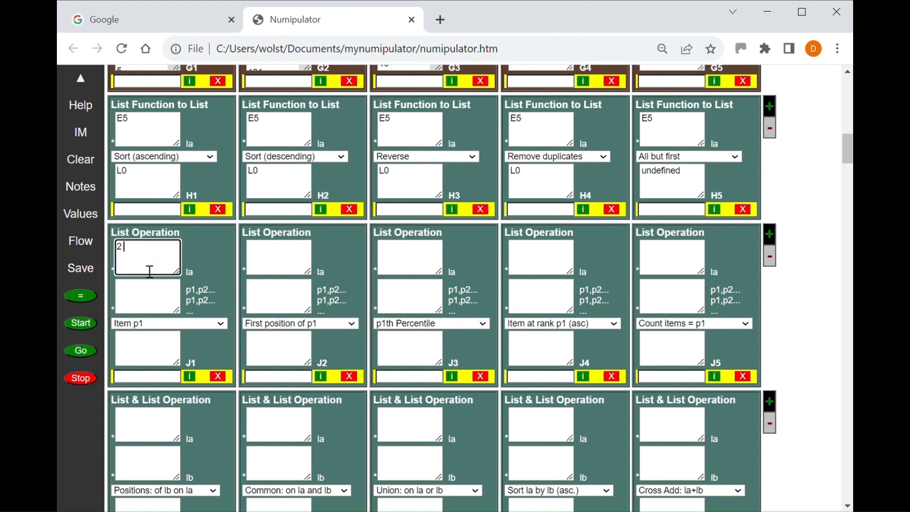
text( 4 6 8 12 16)
click(142, 297)
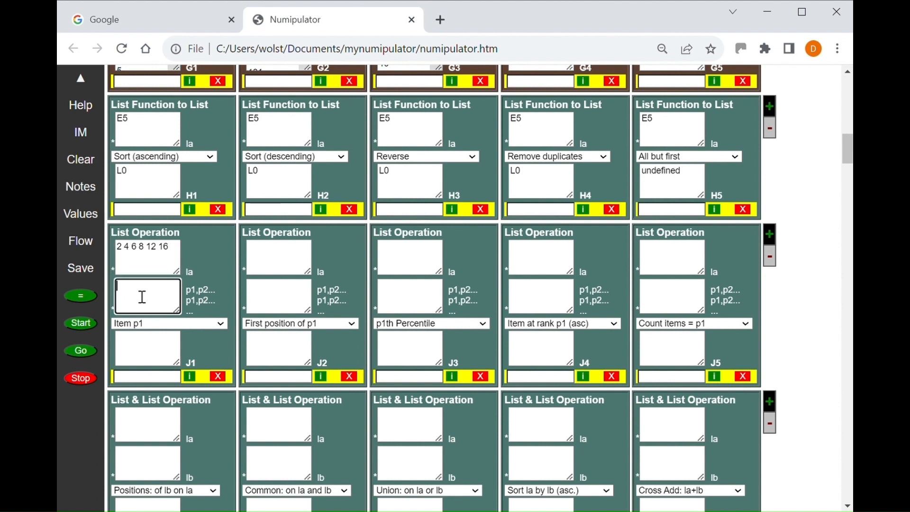
text(1 3 5)
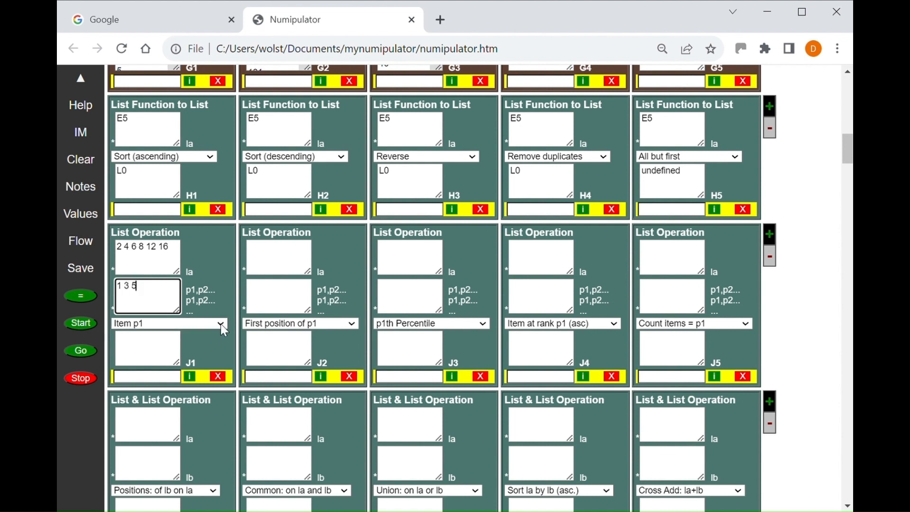
click(81, 294)
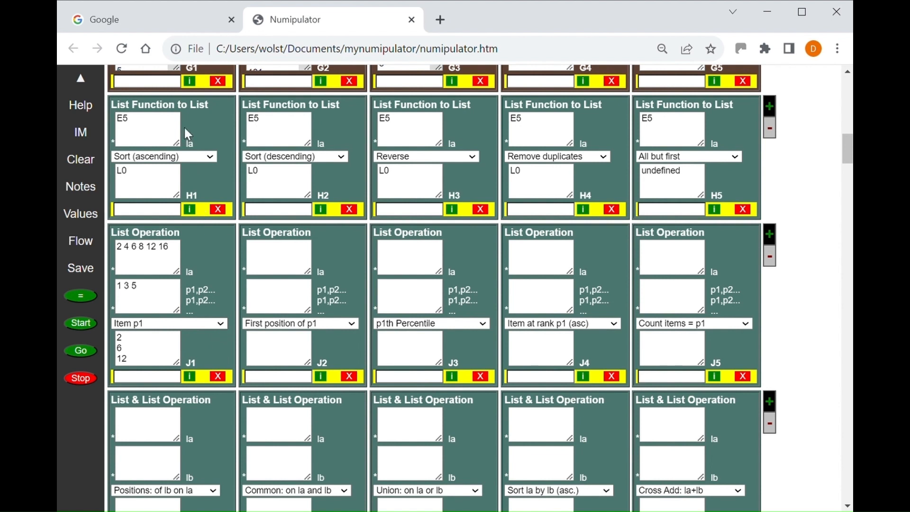
Change J1 to First position of p1, set its parameters to 8 9, and calculate
key(Down)
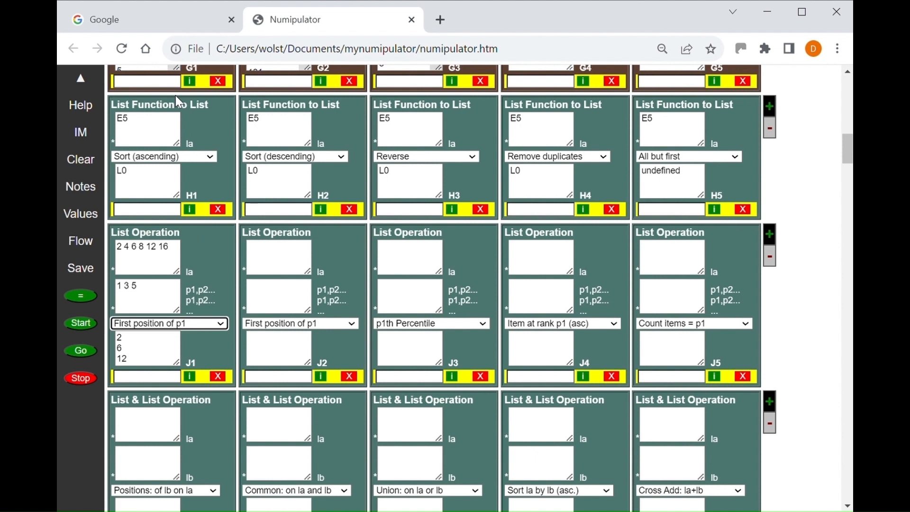
click(154, 298)
key(ctrl+a)
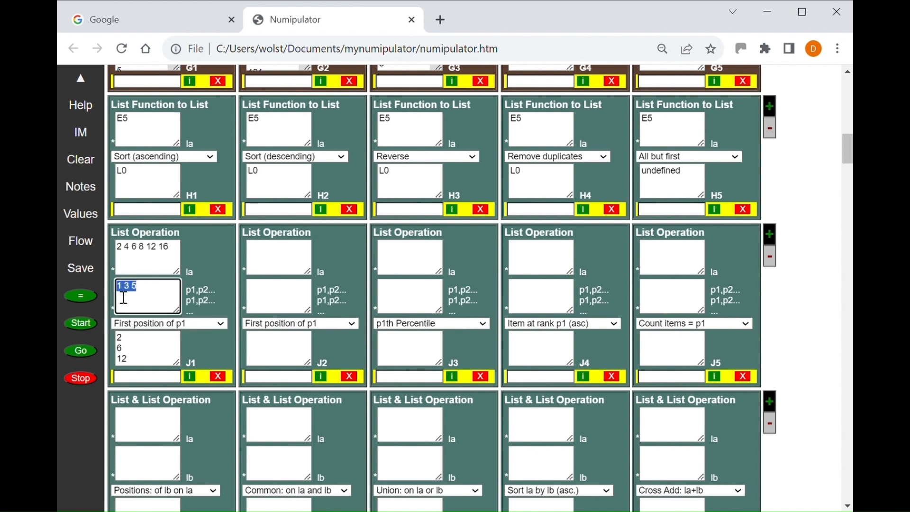
text(8 9)
click(79, 297)
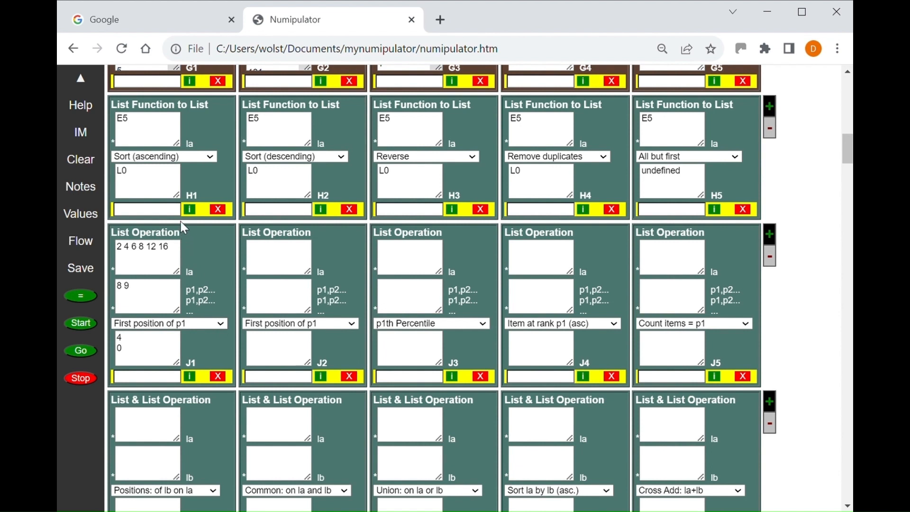
Change J1 to List: items p1->p2, set its parameters to 2 4, and calculate
click(175, 250)
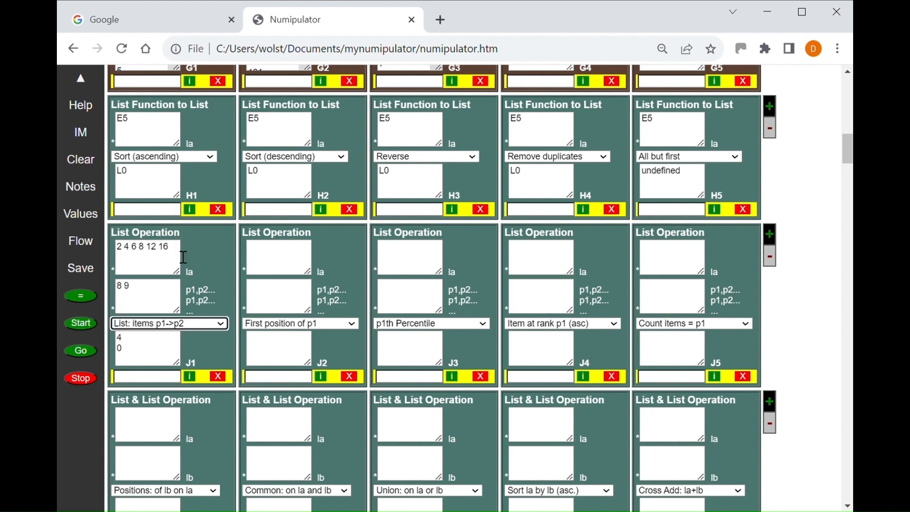
click(146, 294)
triple_click(123, 296)
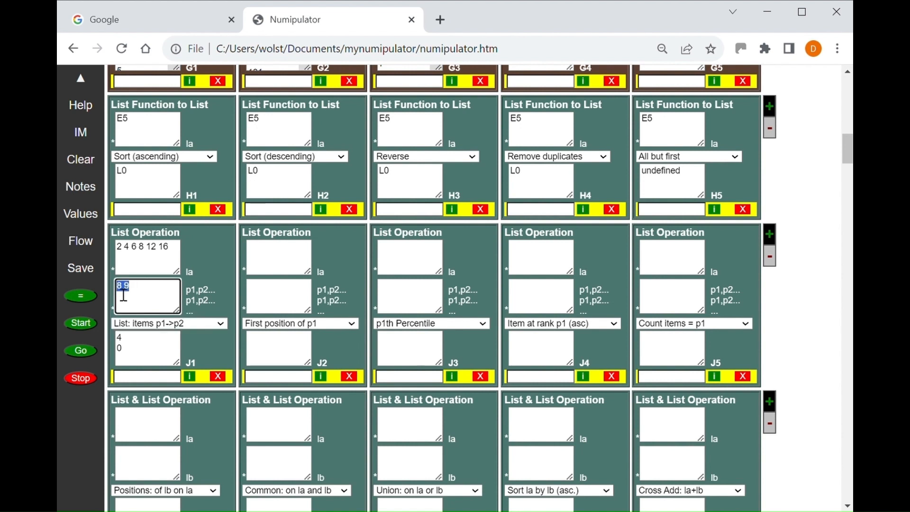
text(2 4)
click(77, 296)
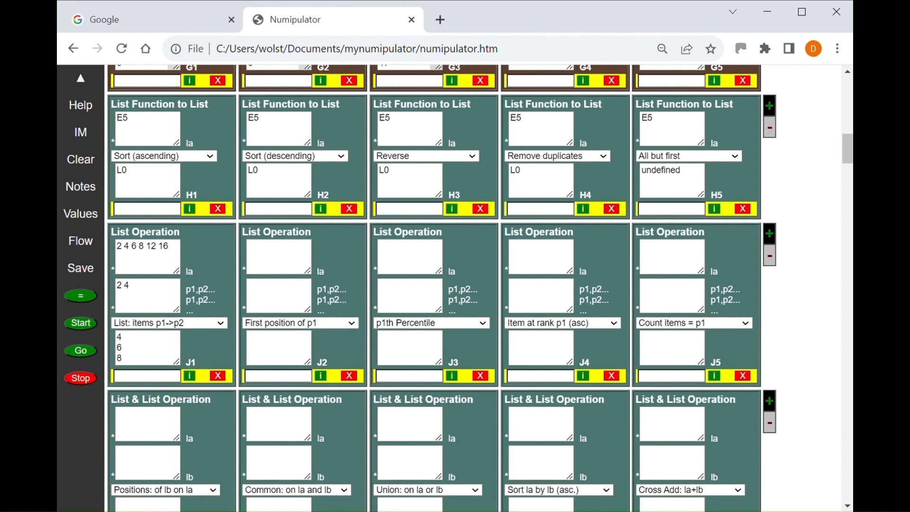
Multiply the items 2 4 6 8 by 3 4 5 6 in Items Operation V1, calculate, and review the full result
drag(845, 140, 850, 305)
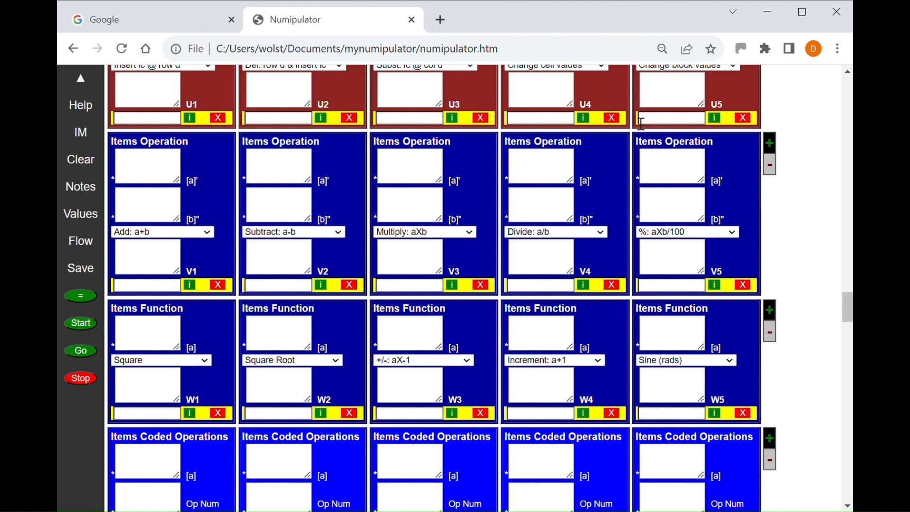
click(128, 168)
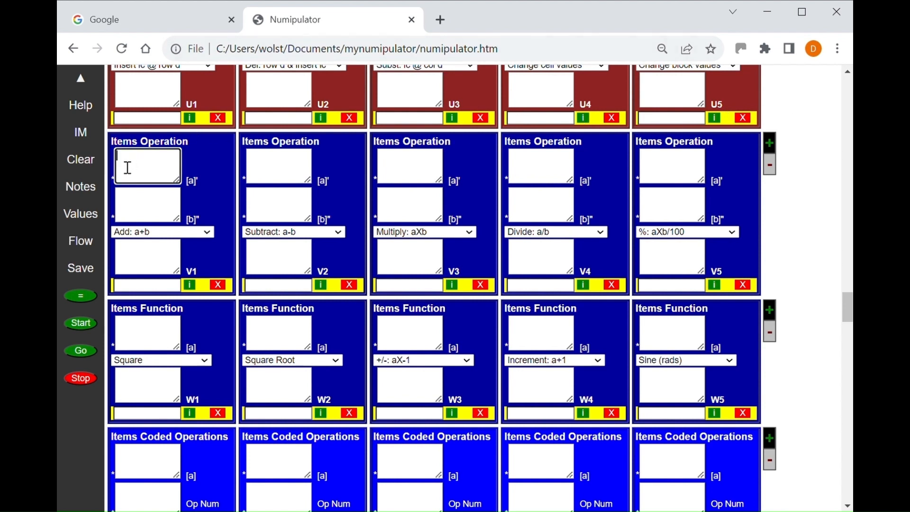
text(2 4 6 8)
click(143, 209)
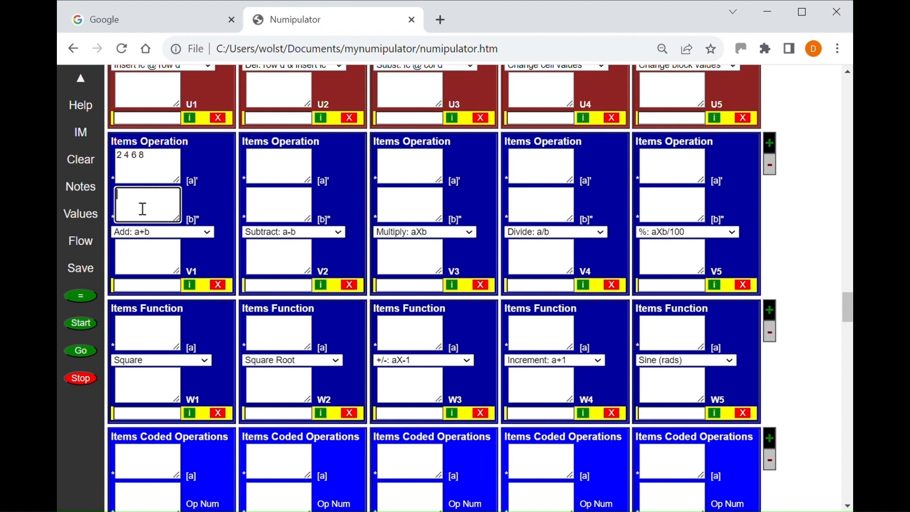
text(3 4 5 6)
click(210, 242)
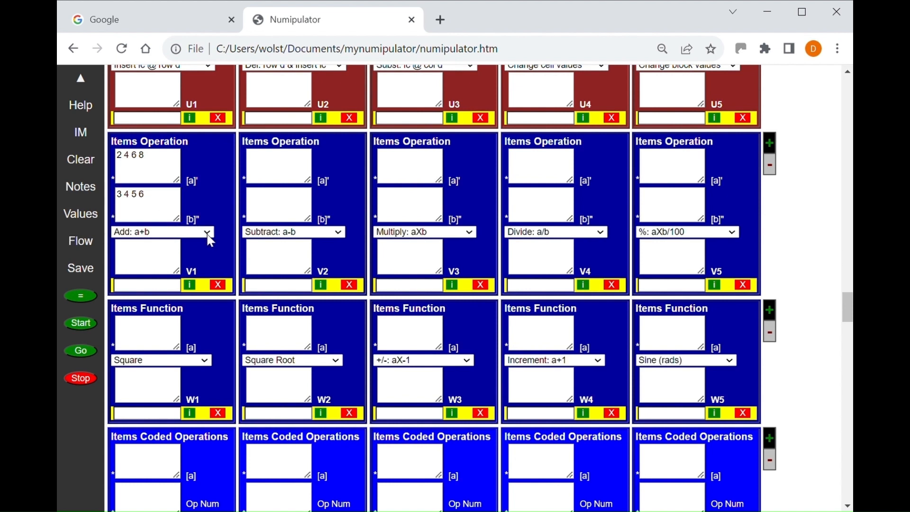
click(189, 266)
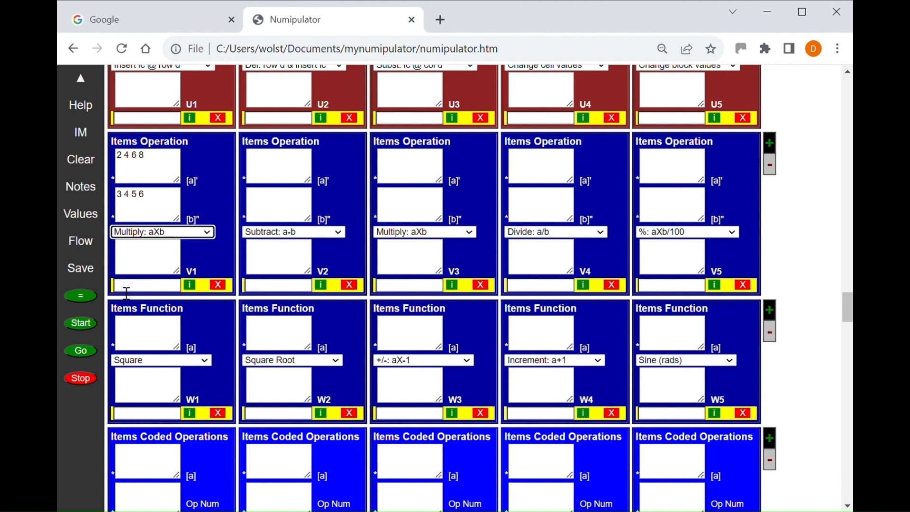
click(84, 294)
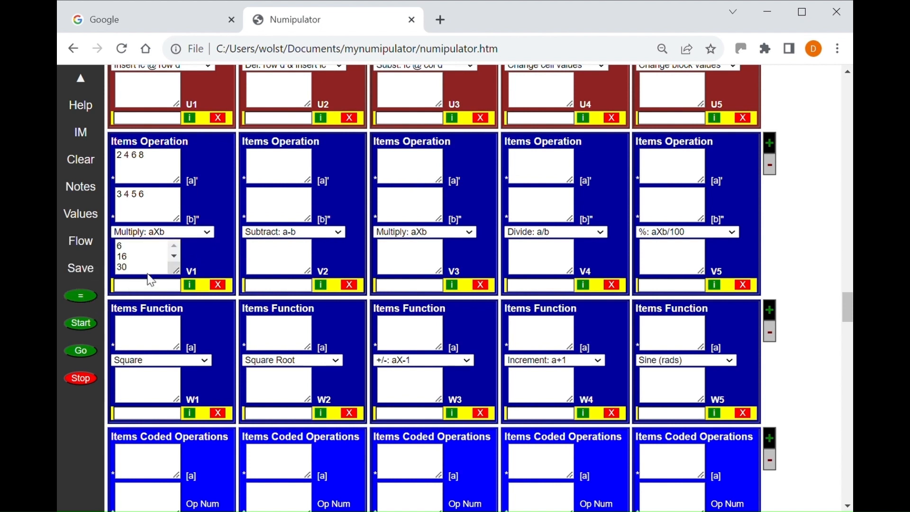
click(175, 255)
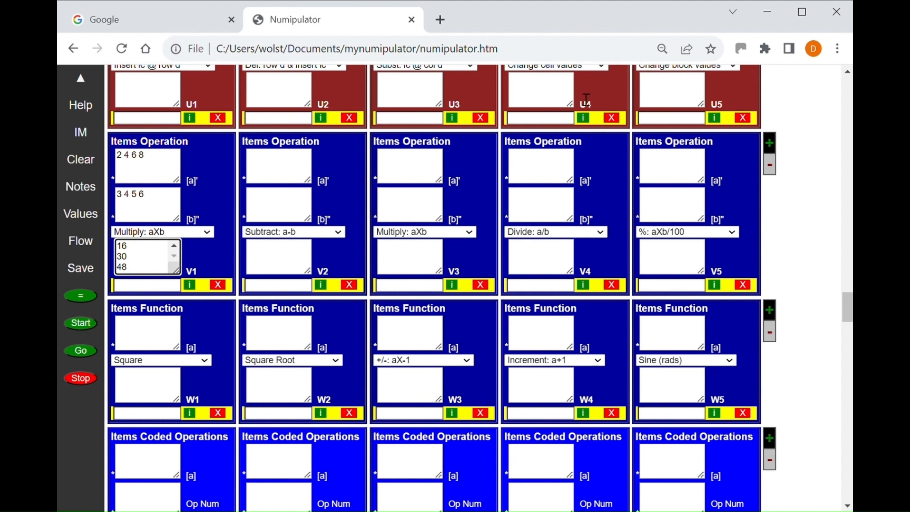
click(814, 210)
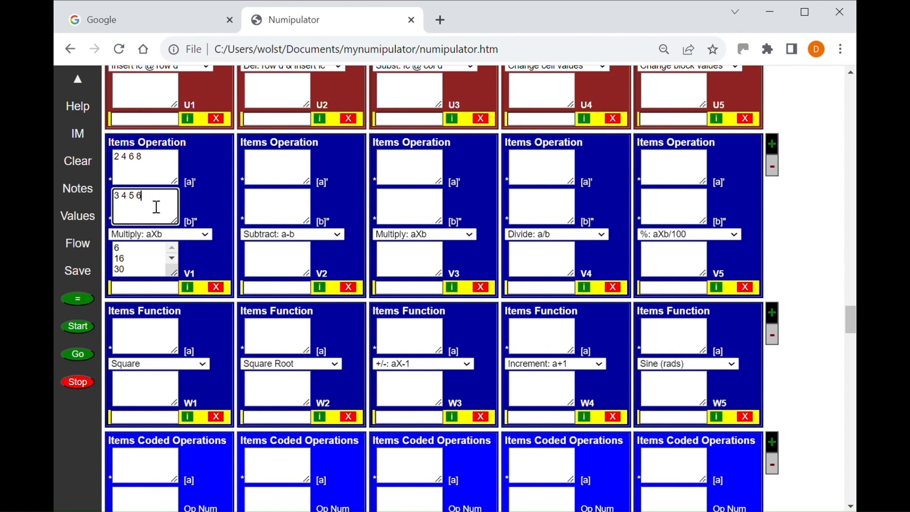
Reduce the second operand of V1 to the single item 3 and recalculate
key(BackSpace)
key(BackSpace)
key(BackSpace)
key(BackSpace)
key(BackSpace)
key(BackSpace)
click(73, 299)
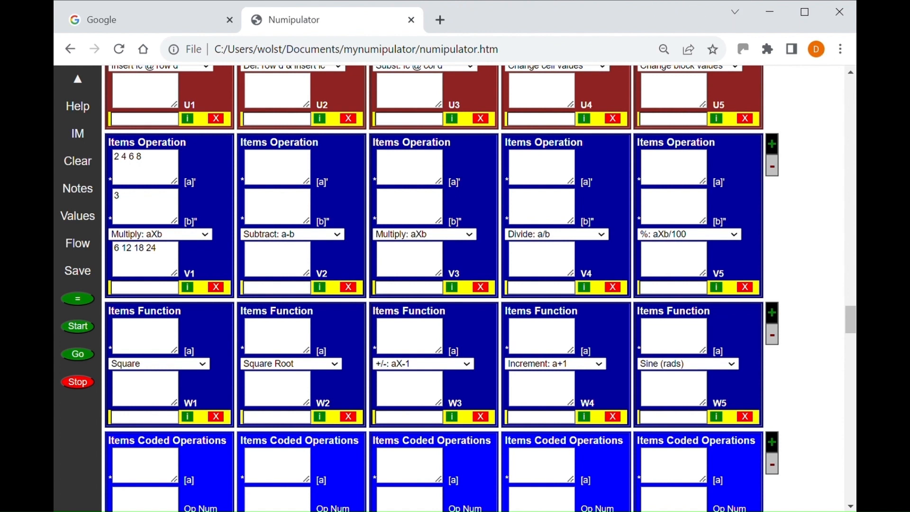
Extend V1's second operand to 3 3 3 3 and recalculate
click(139, 205)
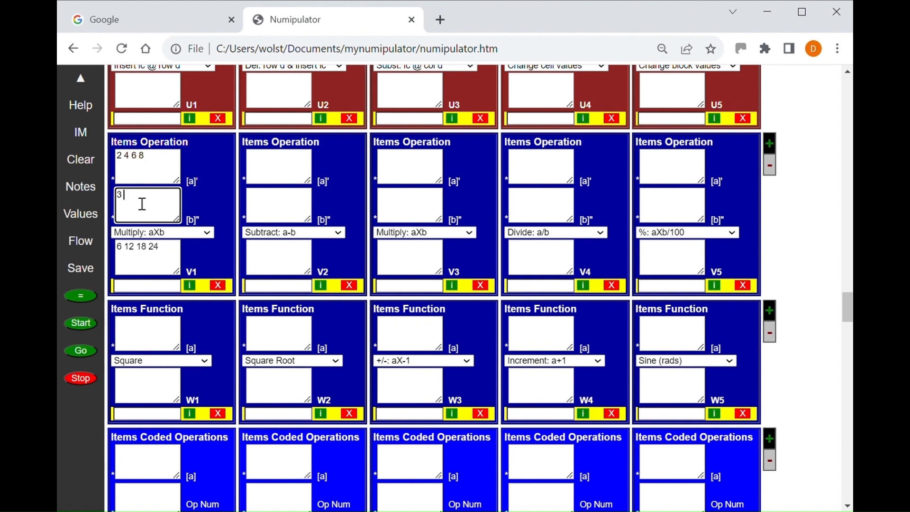
text(3)
text( 3 3)
click(81, 299)
Change V1's second operand to 3 4 and recalculate the multiplication
key(BackSpace)
key(BackSpace)
key(BackSpace)
key(BackSpace)
text(4)
click(79, 296)
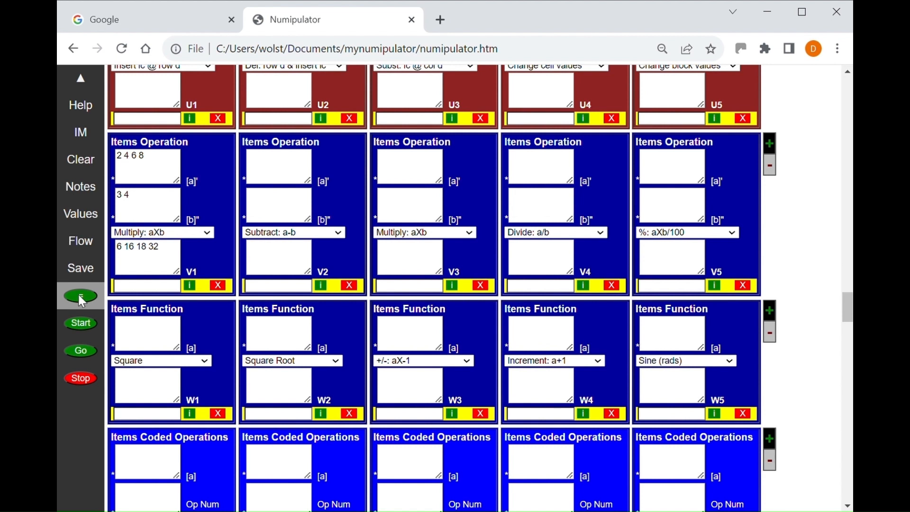
Extend V1's second operand to 3 4 3 4 and recalculate
click(147, 205)
text(3)
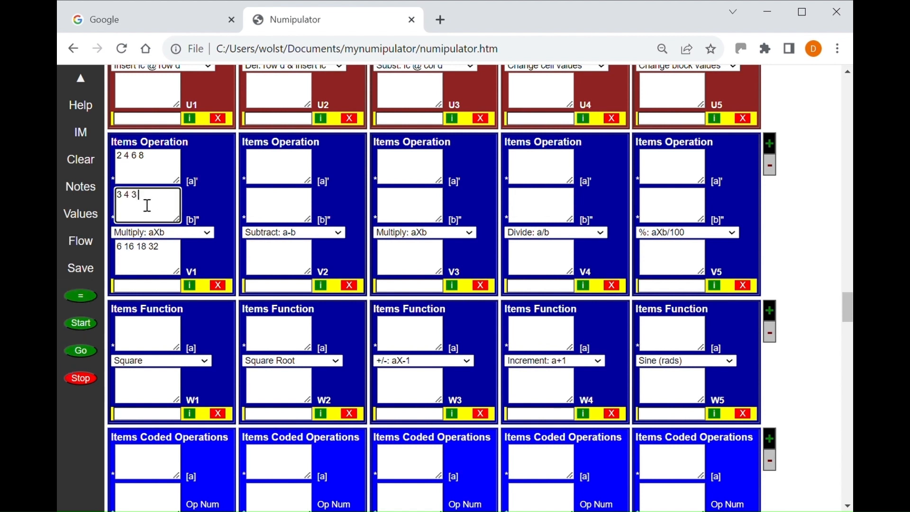
text( 4)
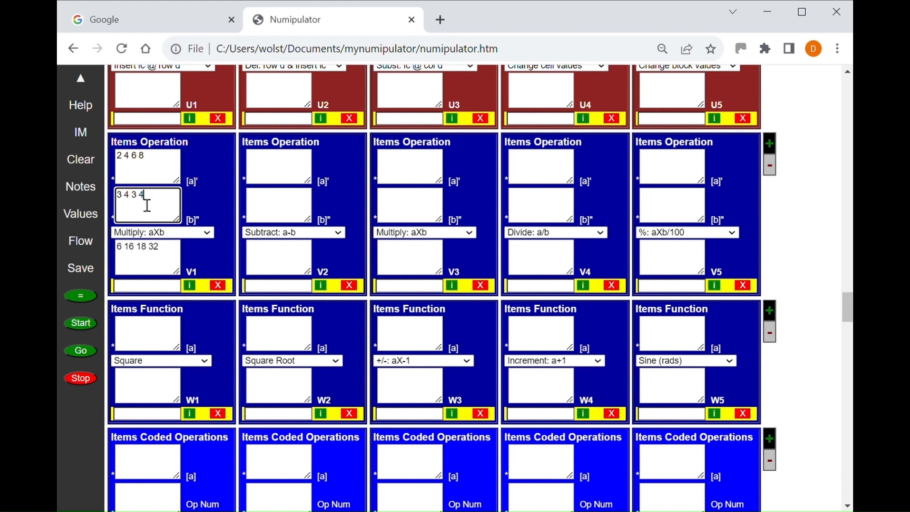
click(82, 300)
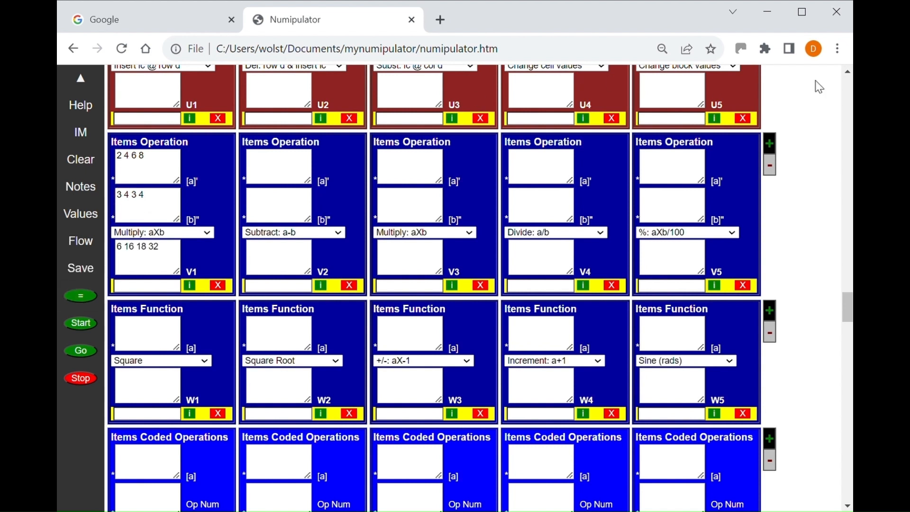
Add the items 5 6 to the end of V1's second operand and recalculate
click(165, 207)
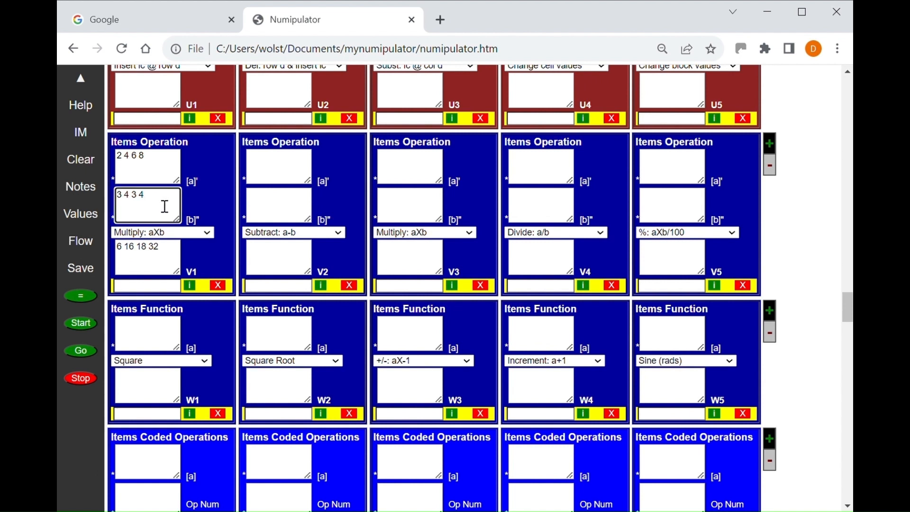
text(5 6)
click(81, 297)
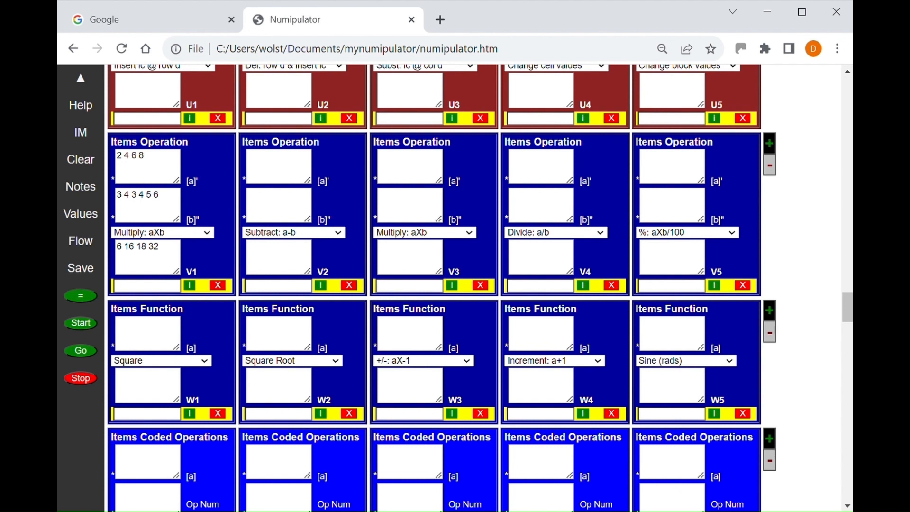
Calculate the squares of the items 3 4 5 6 in Items Function W1
scroll(814, 269, down, 1)
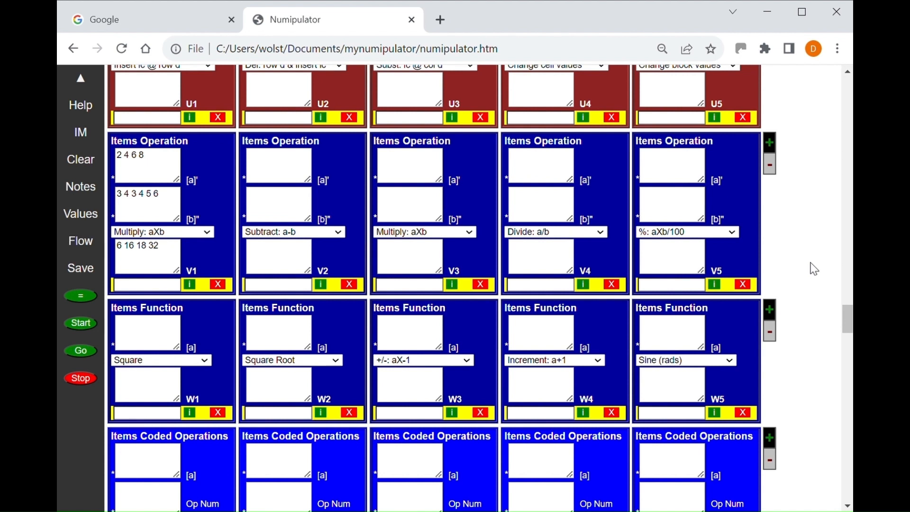
click(136, 342)
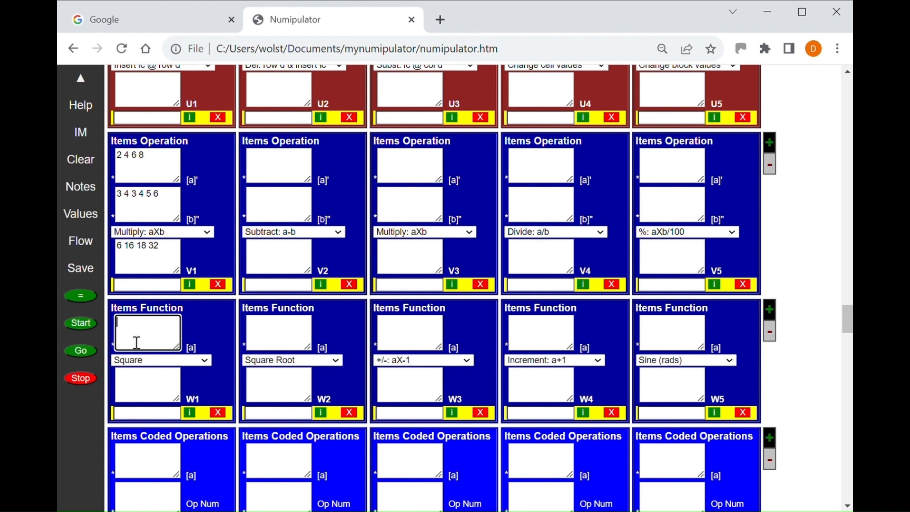
text(3 4 5 6)
click(82, 299)
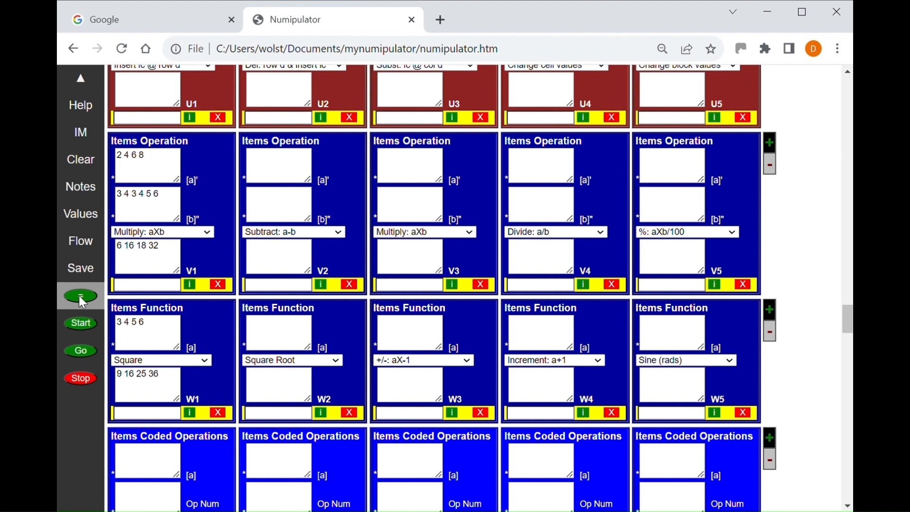